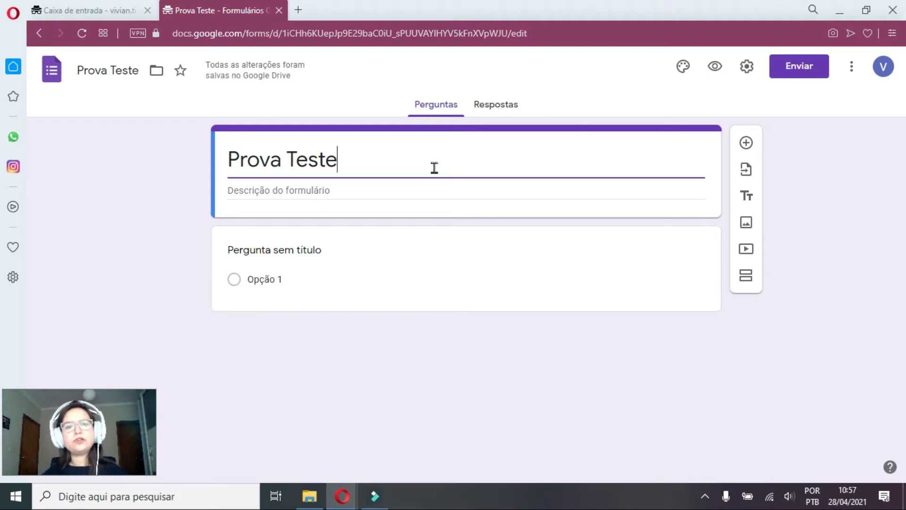
Set the form description to "Prova trimestral" and make the first question a required short answer titled "Nome Completo"
click(386, 189)
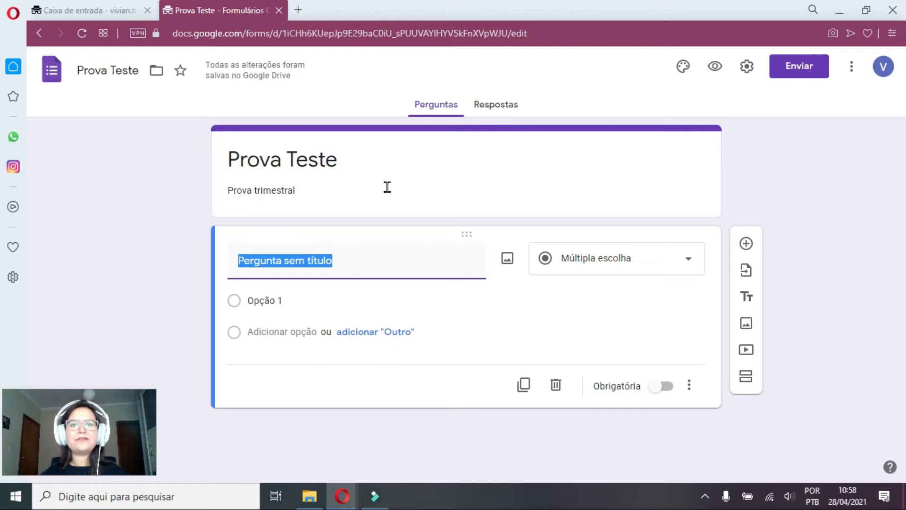
text(Nome Completo)
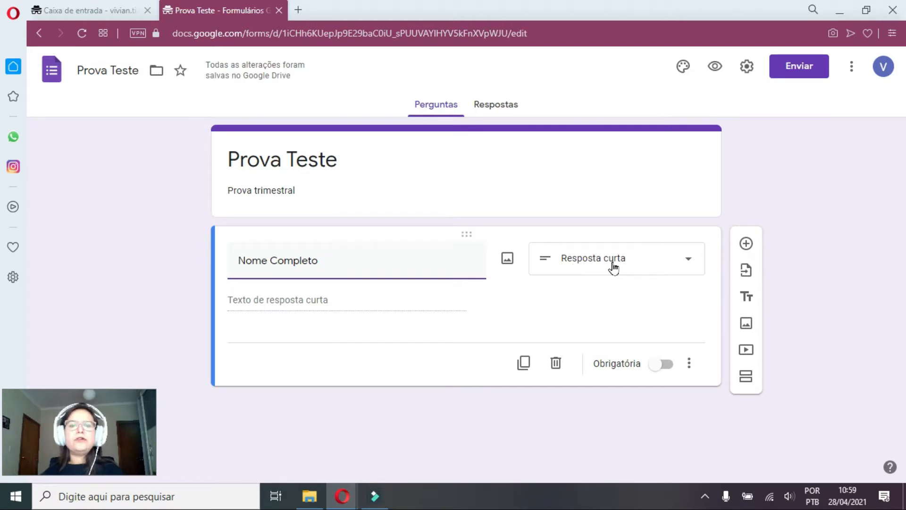
click(666, 363)
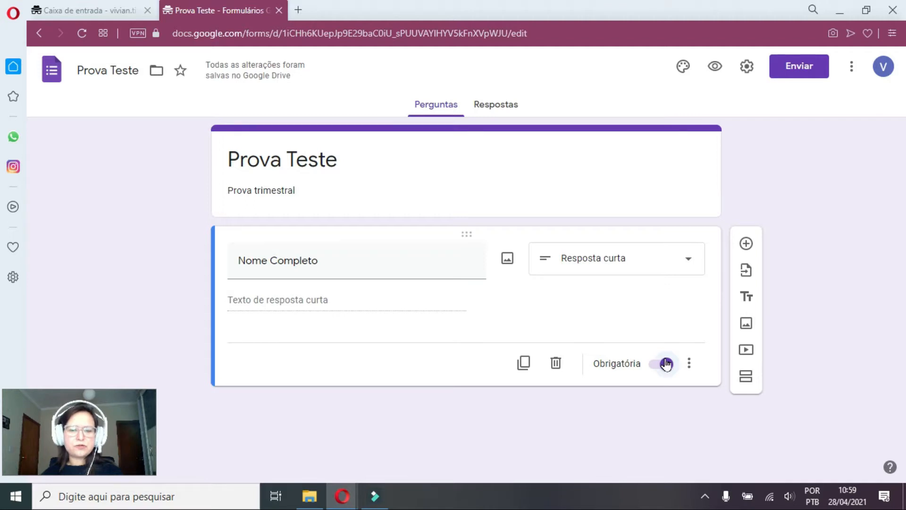
Add a multiple-choice question "Qual ferramenta do Google usamos para fazer provas?" with options Google Docs, Google Forms, Google Slides and Google Planilhas
click(746, 244)
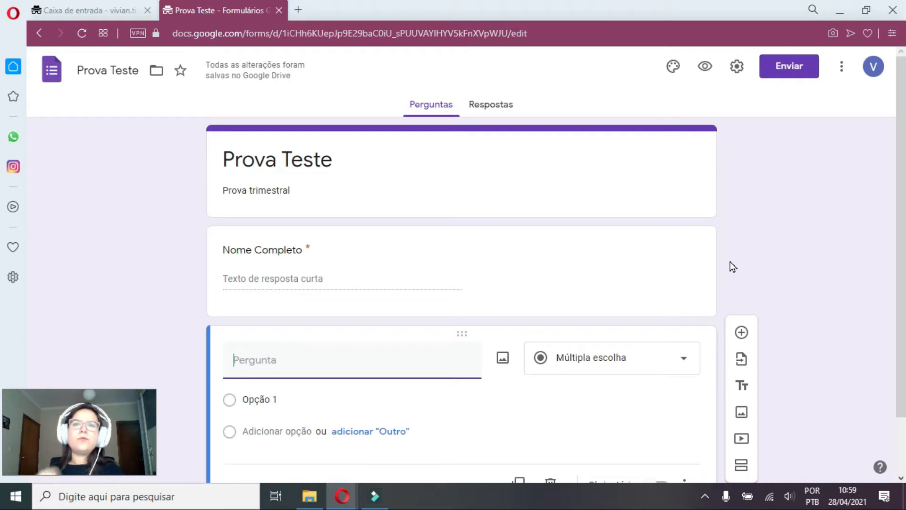
double_click(278, 415)
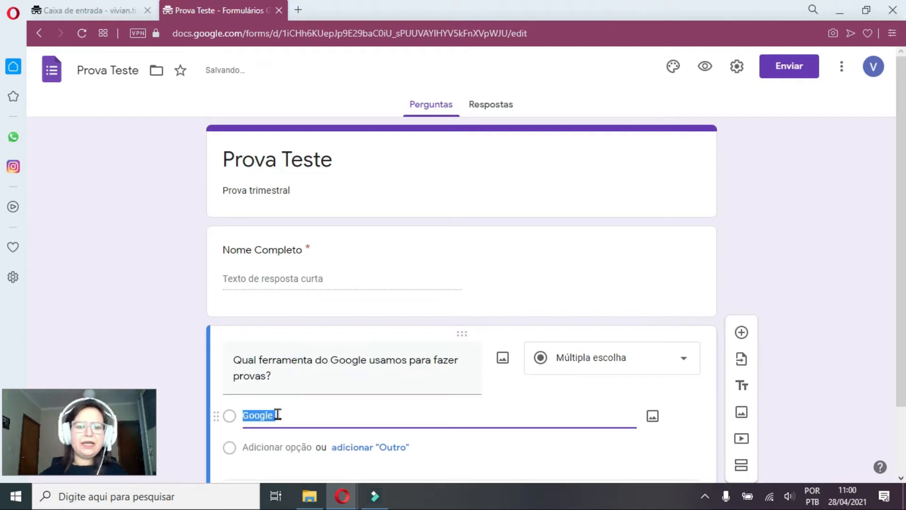
key(BackSpace)
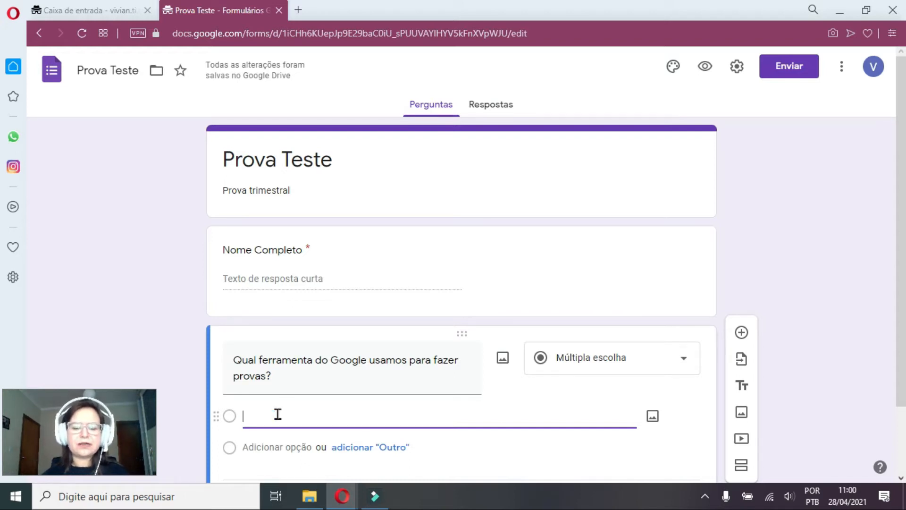
text(Google Docs)
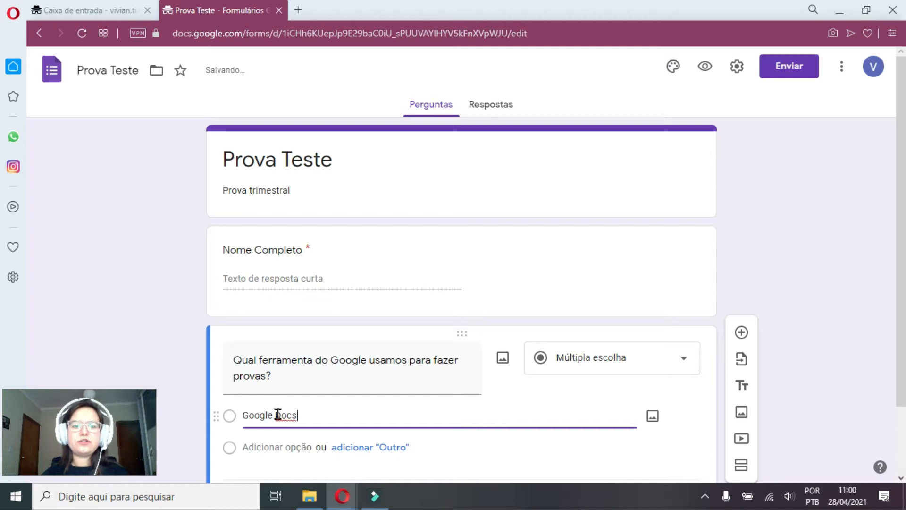
key(Return)
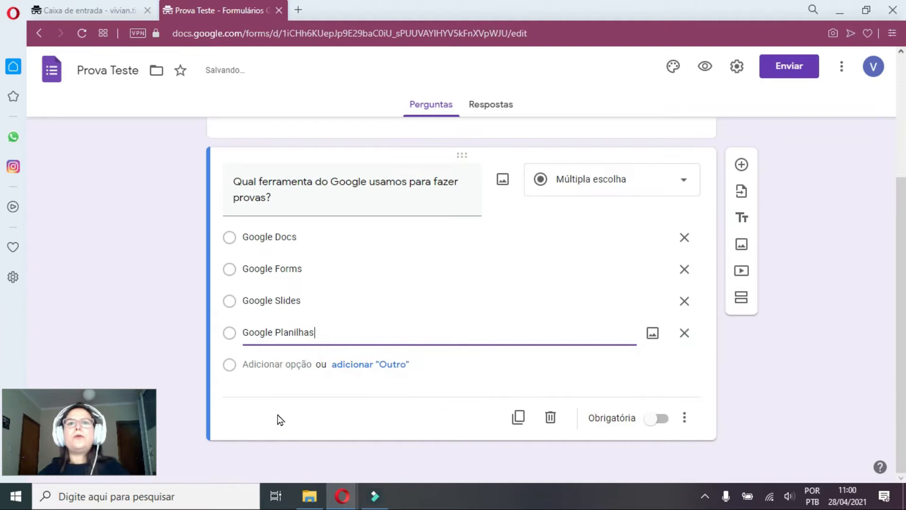
Add a checkbox question (Caixas de seleção) titled "Quais dessas ferramentas podem ser usadas para melhorar a sua aula?"
click(741, 162)
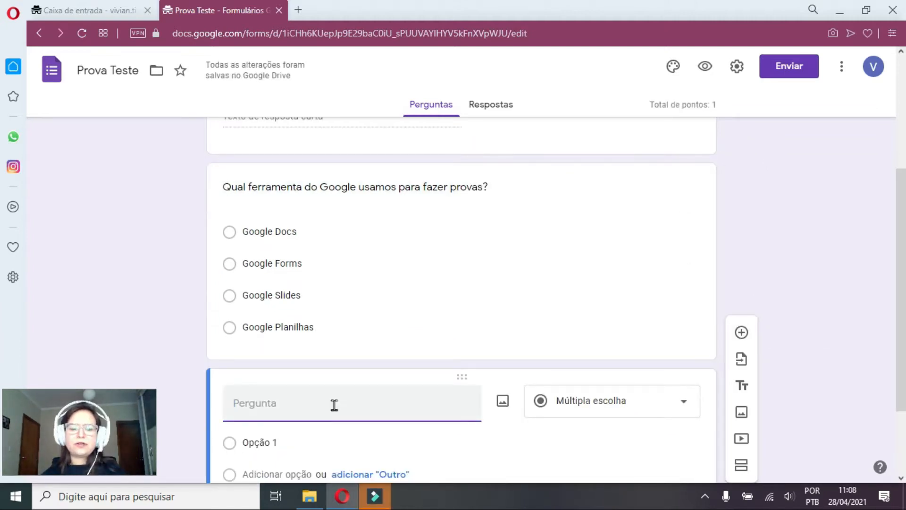
scroll(332, 409, down, 1)
click(608, 338)
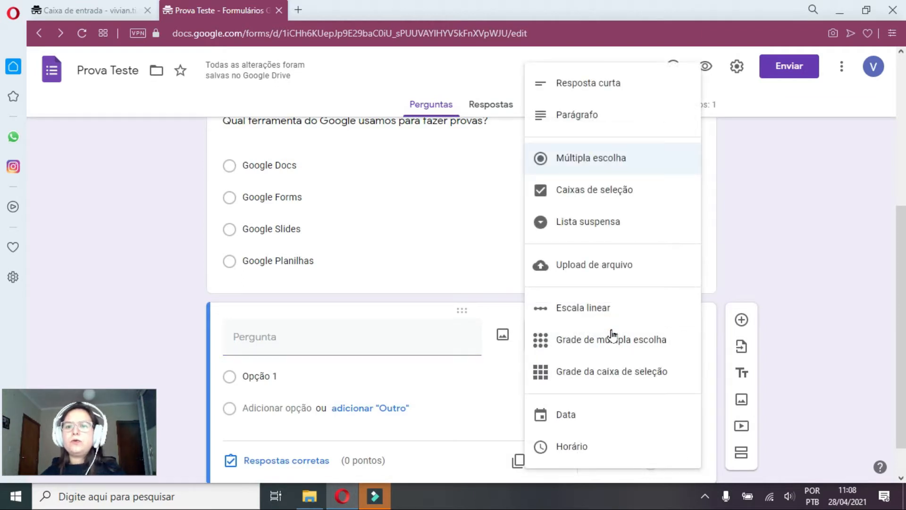
click(567, 198)
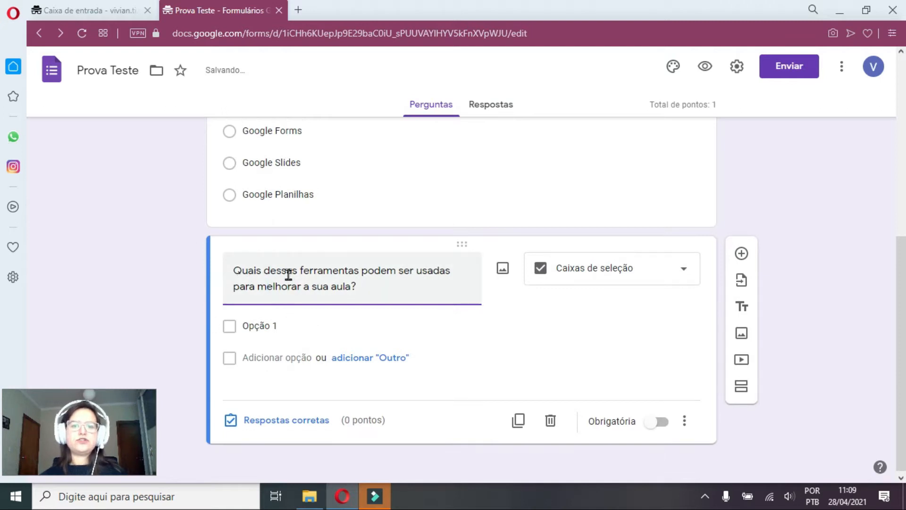
Give the checkbox question the options Google Sala de Aula, Google Meet, Google Slides and Google Forms, removing the extra blank option
click(265, 325)
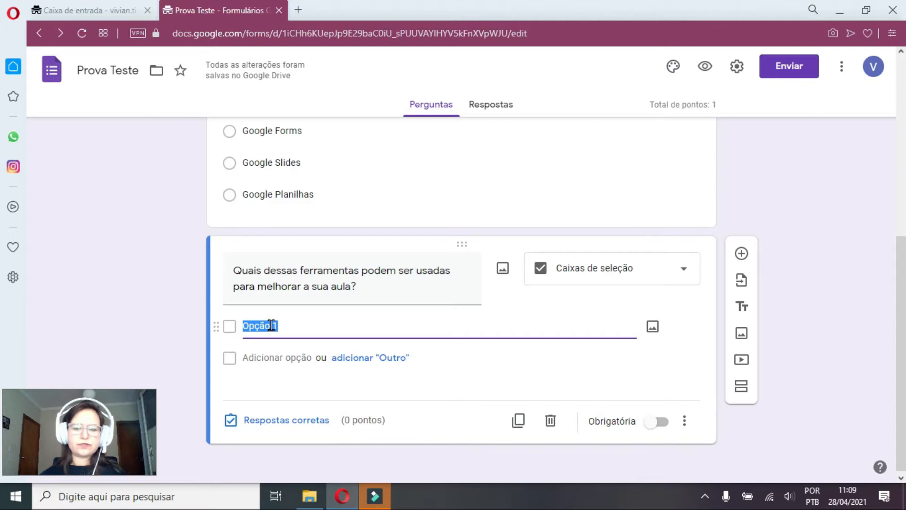
text(Google Sala de Aula Google Meet Google Slides Google Forms)
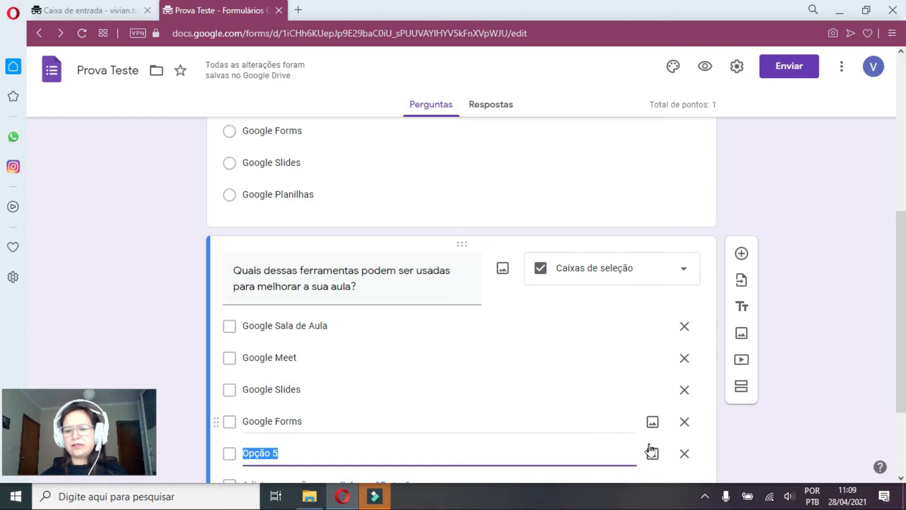
click(686, 454)
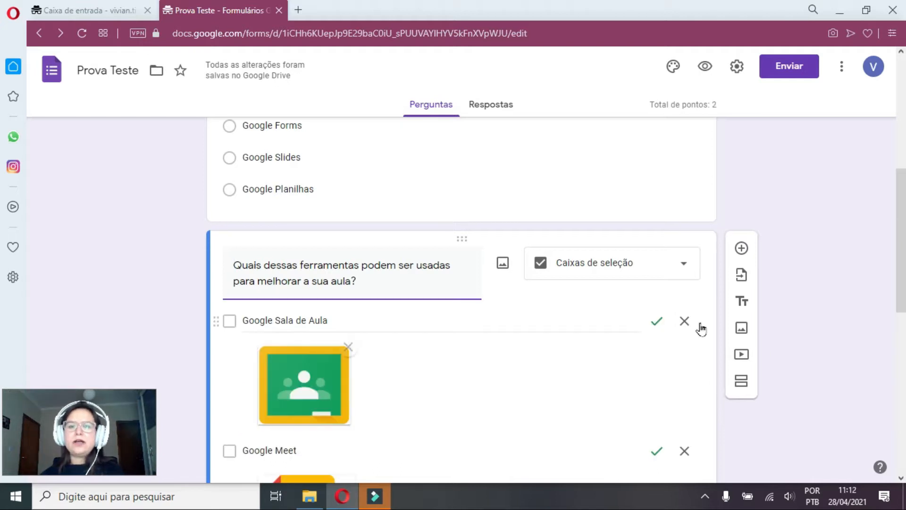
Add a dropdown question (Lista suspensa) titled "Qual a sua turma?" with the options 15131, 15231 and 15331
click(740, 250)
click(689, 300)
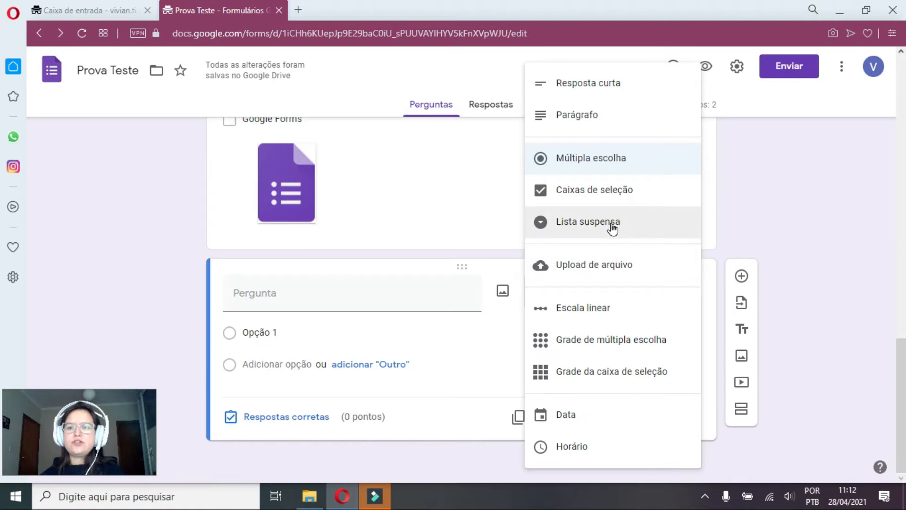
click(611, 225)
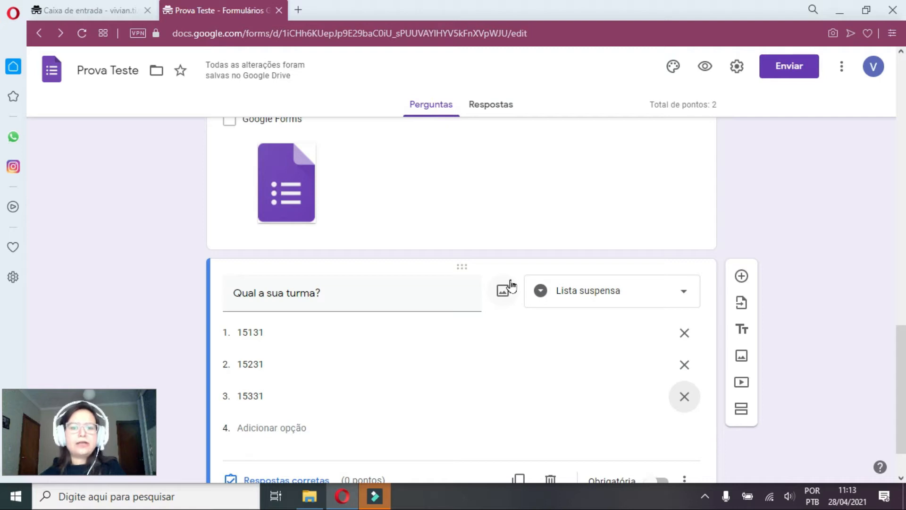
Make the "Qual a sua turma?" question required and move it directly below the "Nome Completo" question
scroll(453, 321, down, 2)
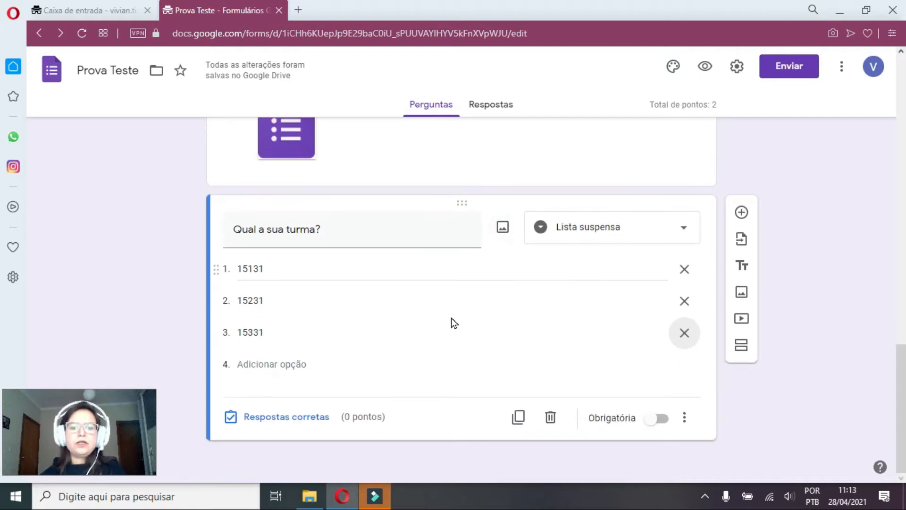
click(659, 419)
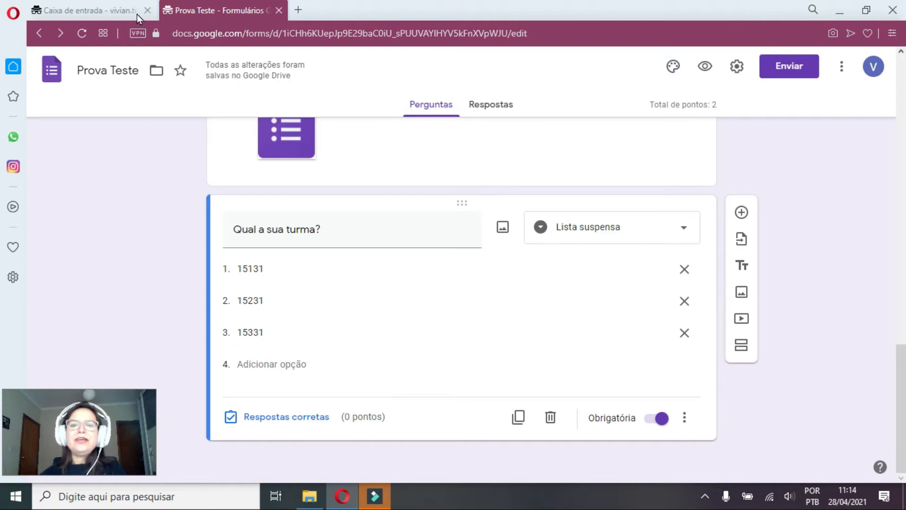
drag(460, 203, 476, 229)
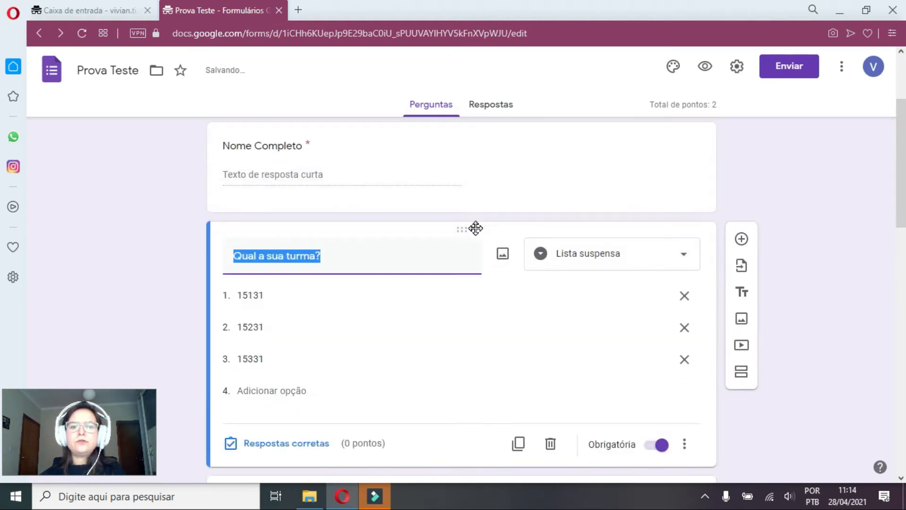
Add a file-upload question at the end: "Elabore um plano de aula usando ferramentas tecnológicas no seu caderno, tire uma foto e anexe aqui."
scroll(783, 428, down, 15)
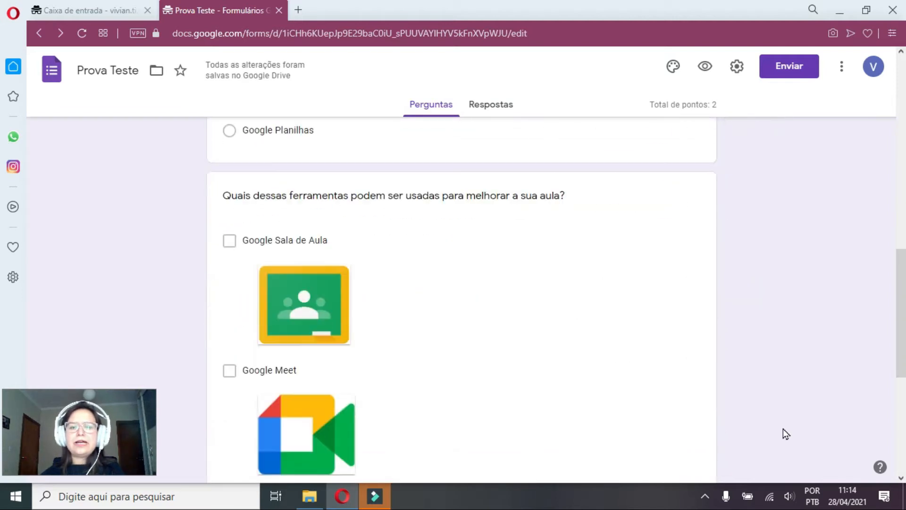
scroll(783, 428, down, 3)
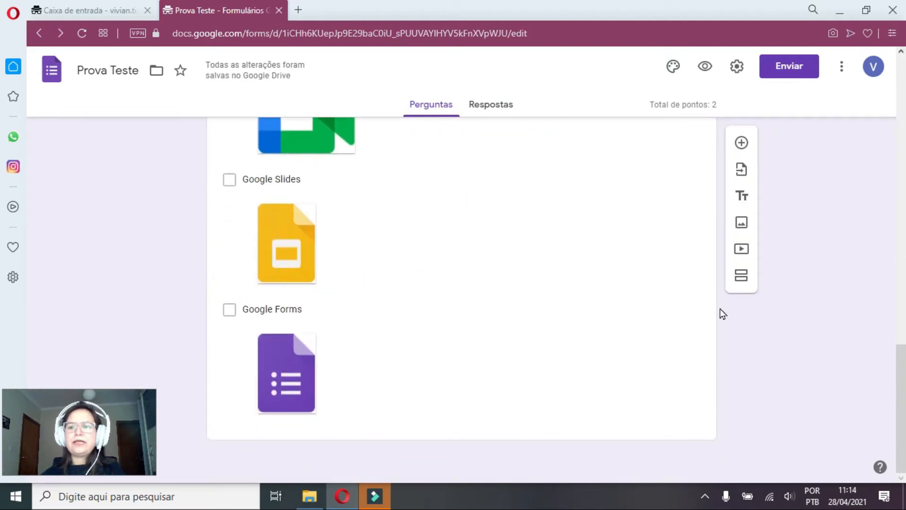
click(744, 144)
click(684, 297)
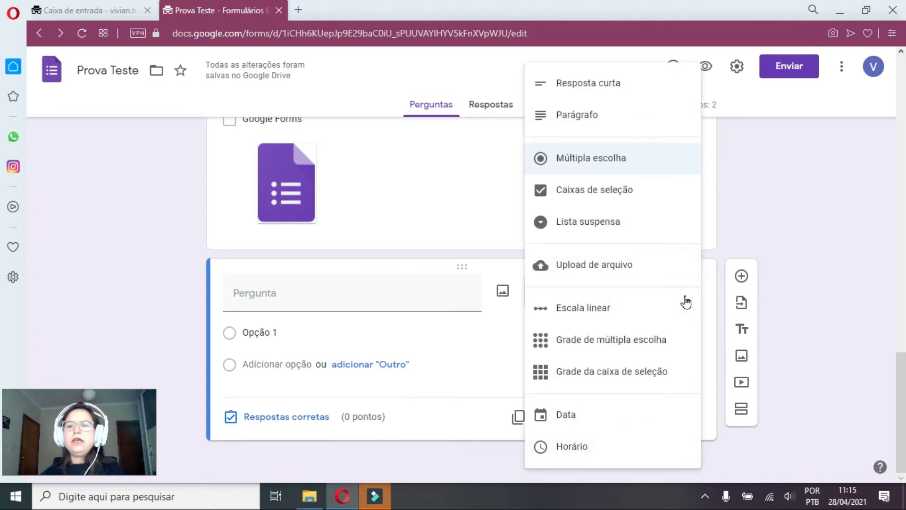
click(607, 272)
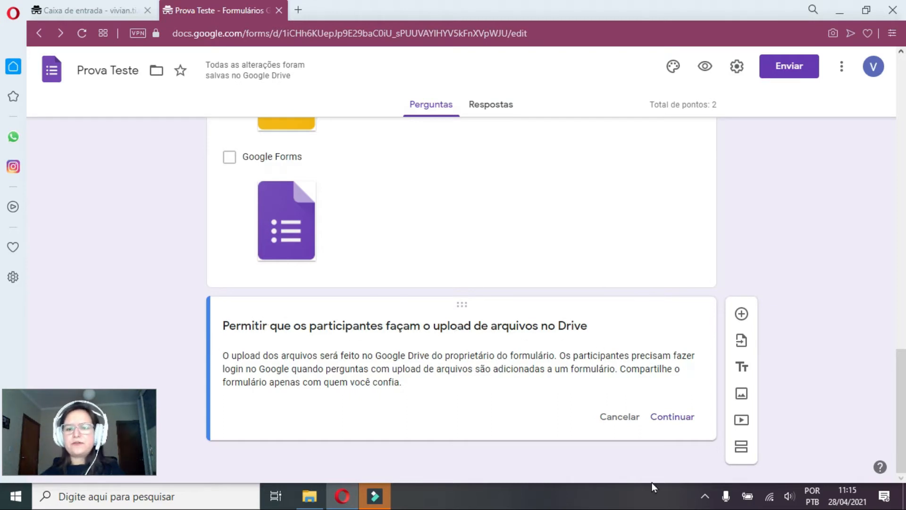
click(671, 425)
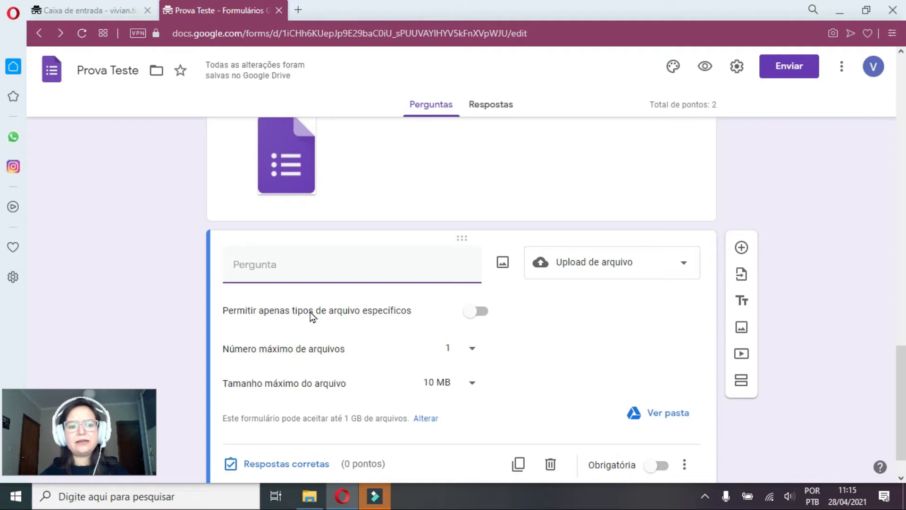
text(Elabore um plano de aula usando ferramentas tecnológicas no seu caderno, tire uma foto e anexe aqui.)
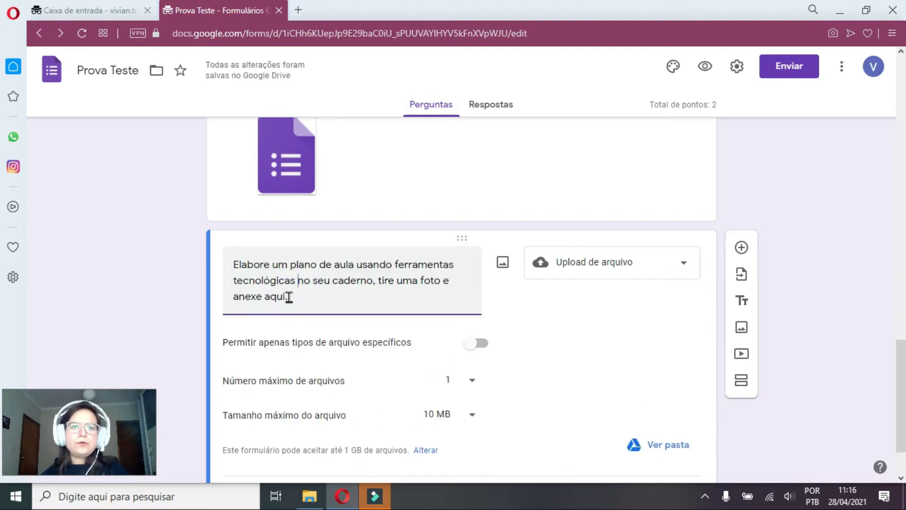
Restrict the file-upload question to specific file types, allowing only Imagem
scroll(291, 302, down, 2)
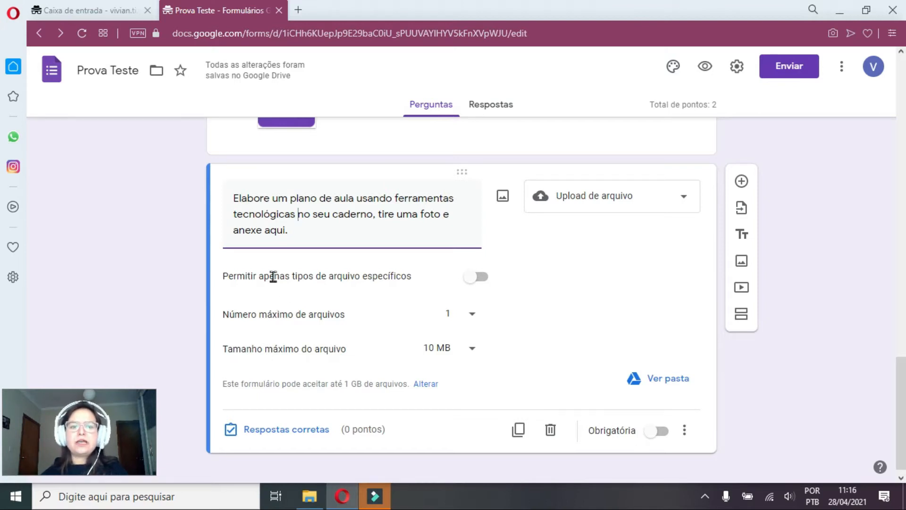
click(481, 278)
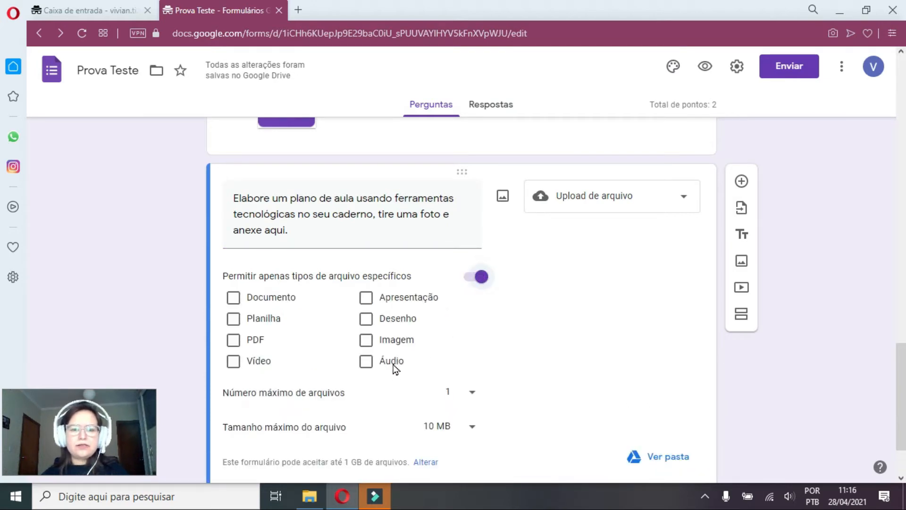
click(387, 345)
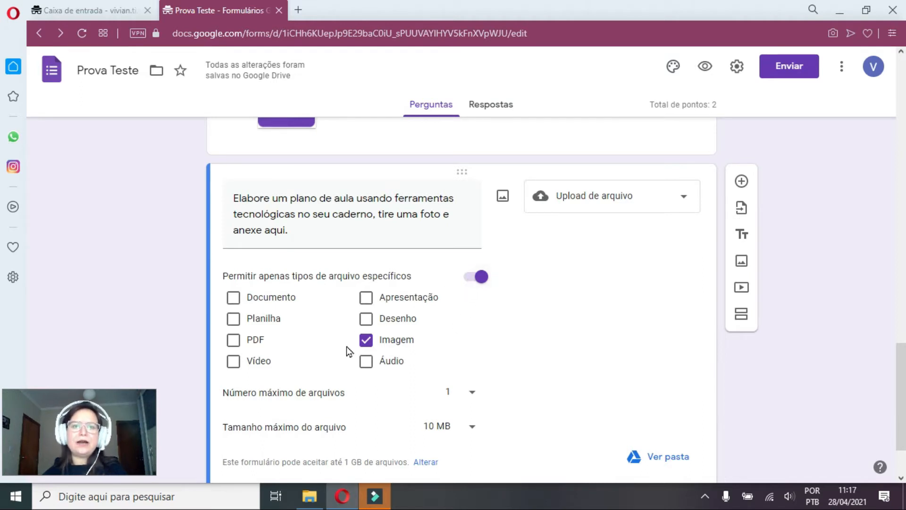
Add a linear scale question (Escala linear) titled "Este conteúdo é relevante?" after the file-upload question
scroll(348, 352, down, 2)
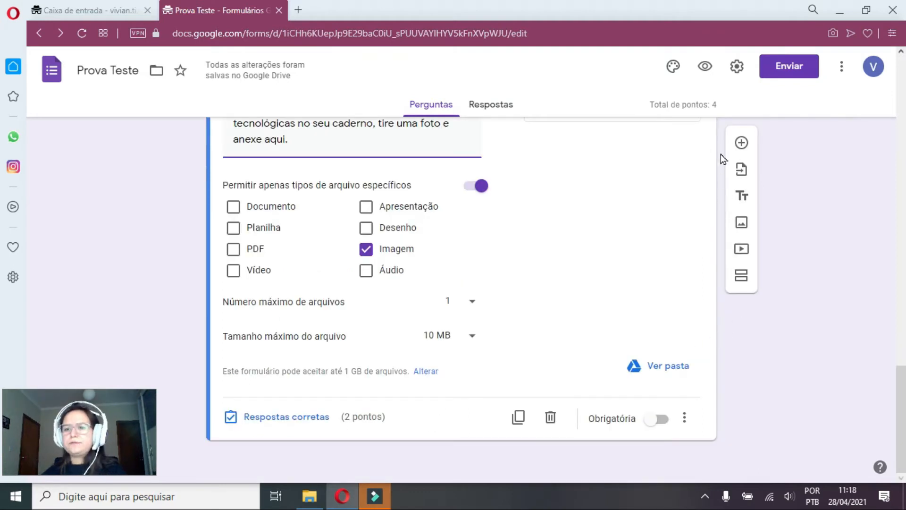
click(741, 143)
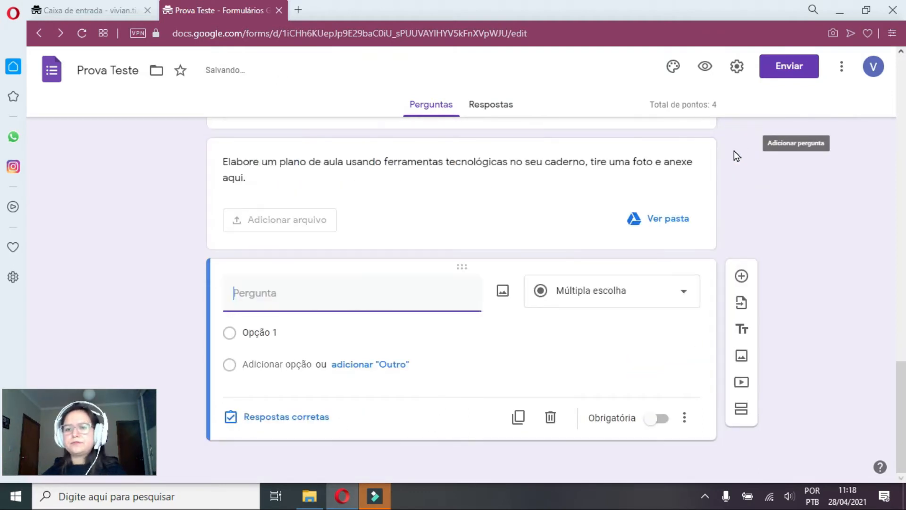
click(609, 292)
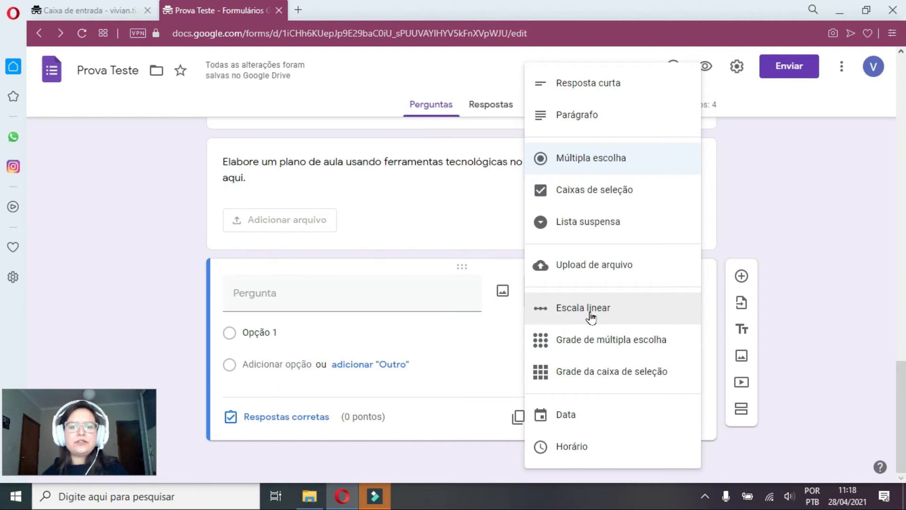
click(591, 311)
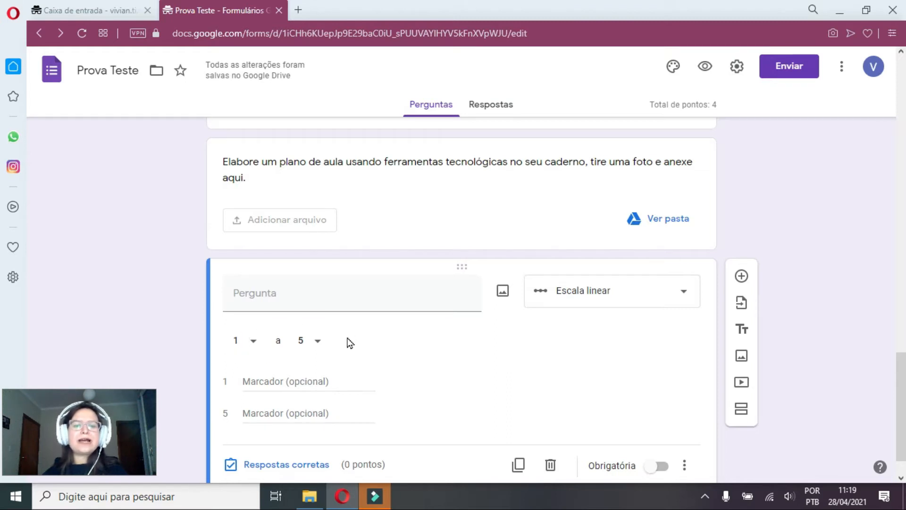
click(350, 308)
text(Este conteúdo é relevante?)
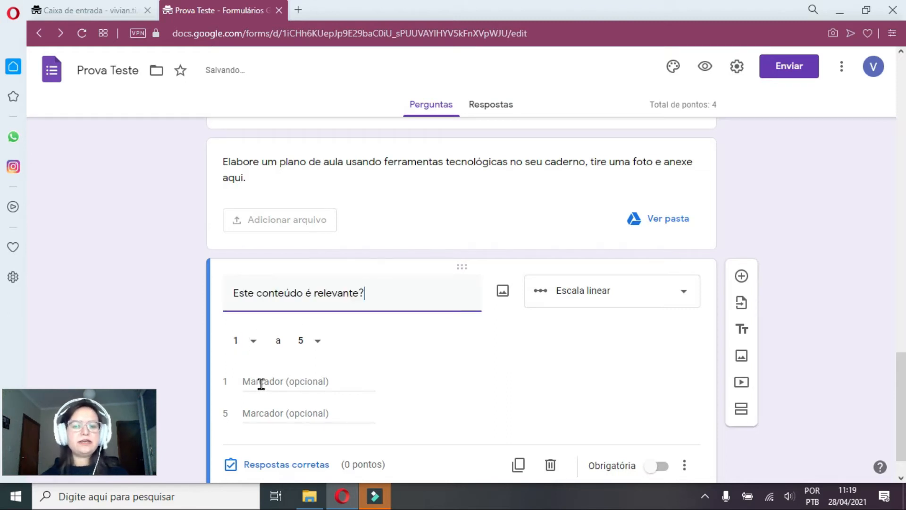
Label the scale's value 1 as "Nada relevante" and its value 5 as "Muito relevante"
click(261, 382)
text(Nada relevante)
click(275, 413)
text(Muito relevante)
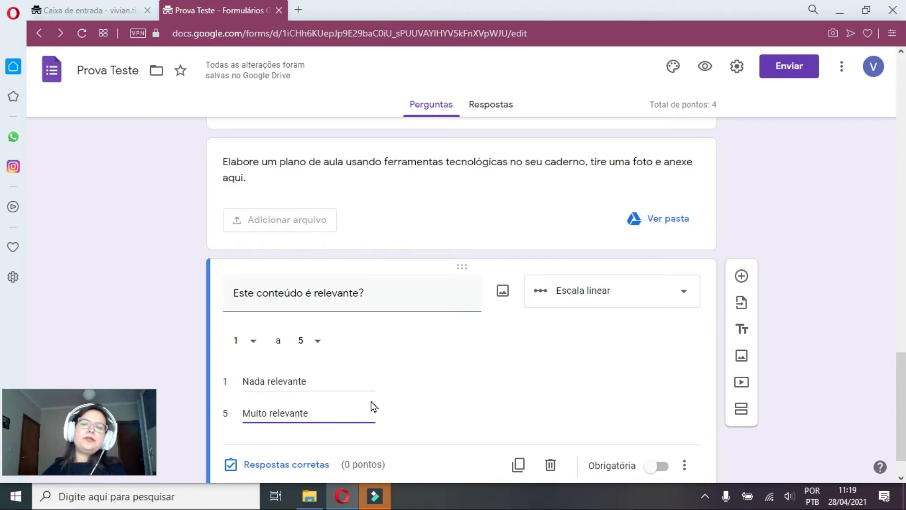
scroll(402, 393, down, 1)
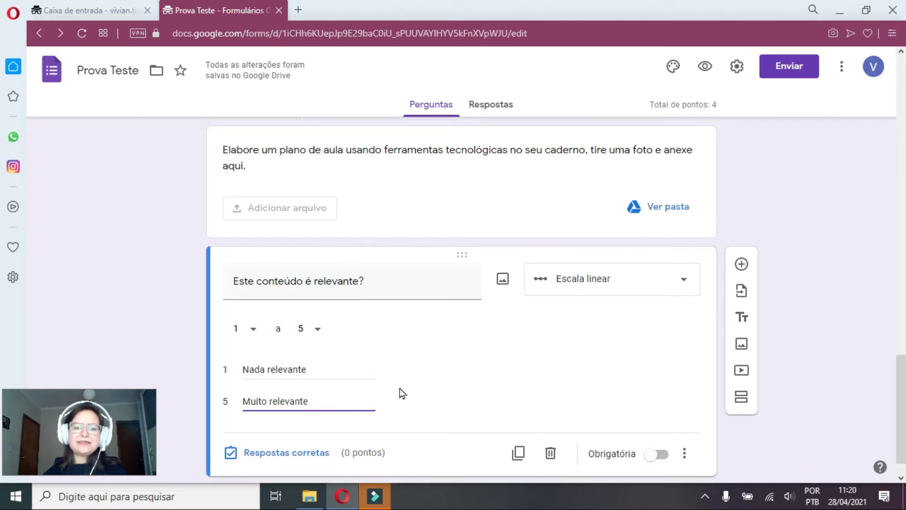
Add a multiple-choice grid question (Grade de múltipla escolha) titled "Assinale V para verdadeiro e F para falso" after the relevance scale question
click(741, 229)
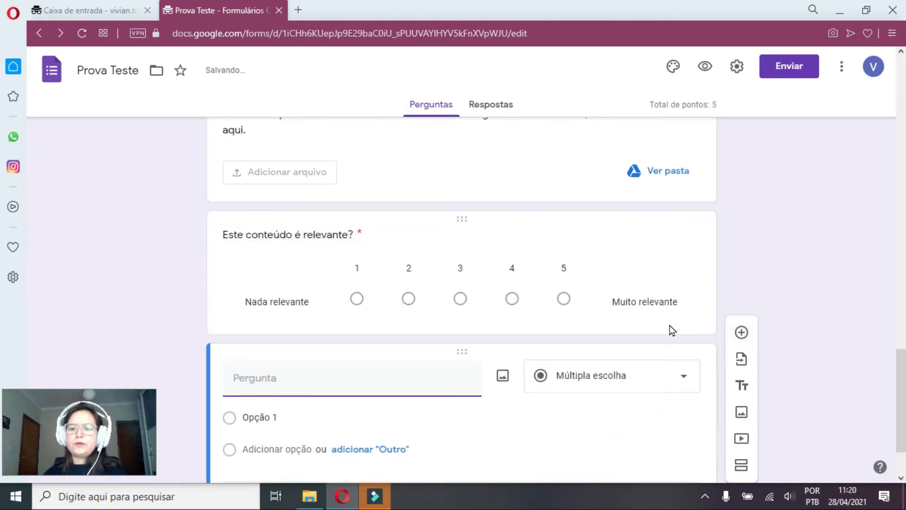
click(686, 382)
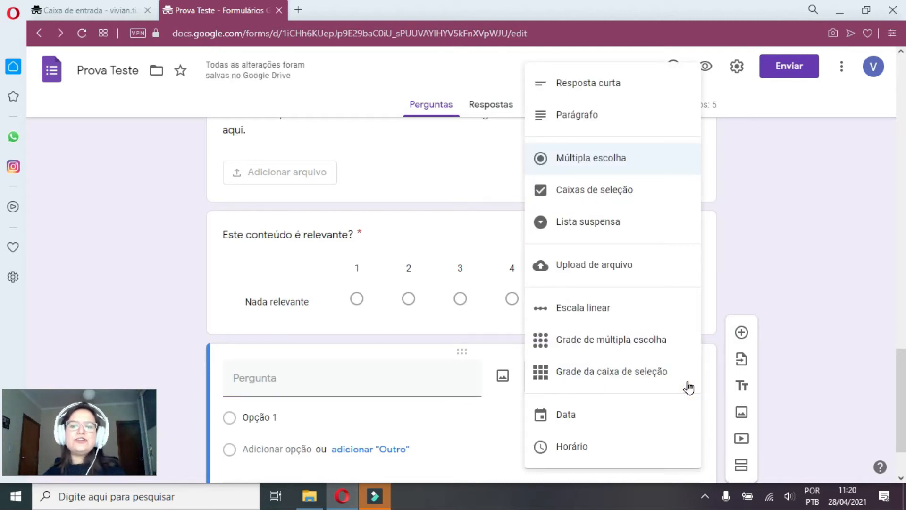
click(639, 343)
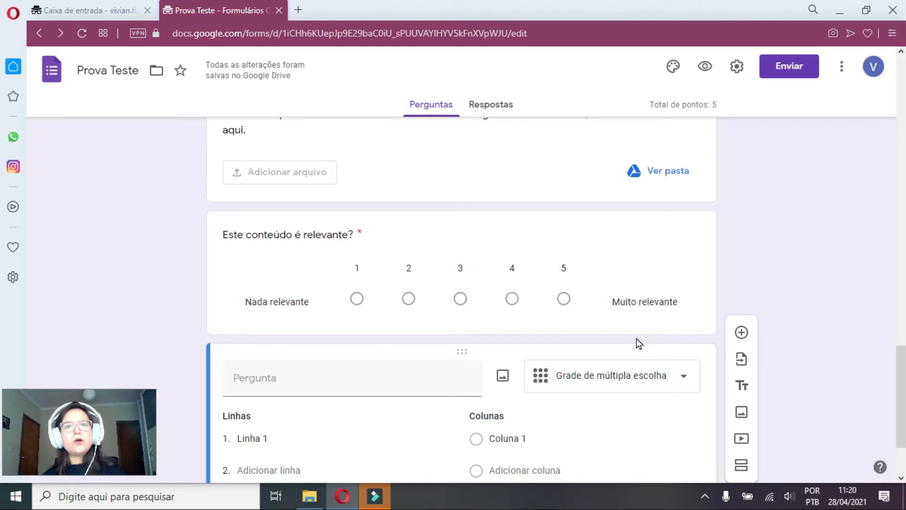
scroll(638, 342, down, 1)
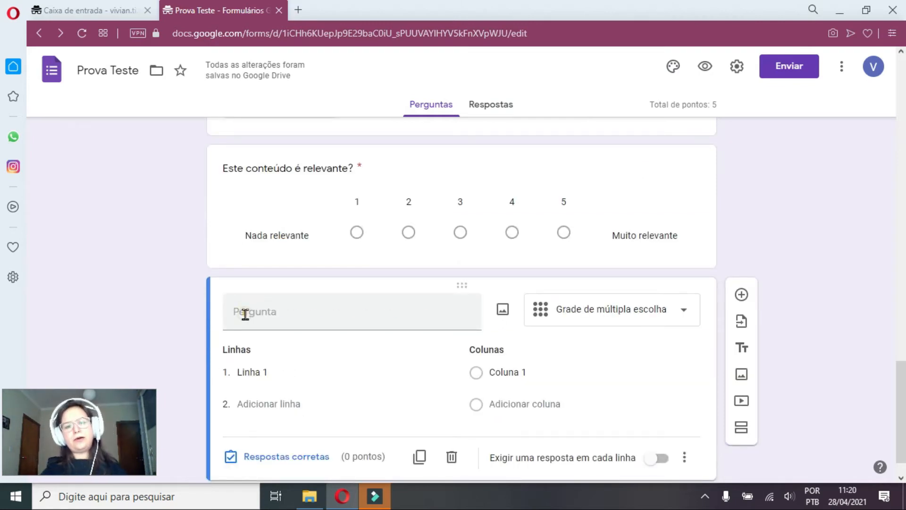
click(245, 315)
text(Assinale V para verdadeiro e F para falso)
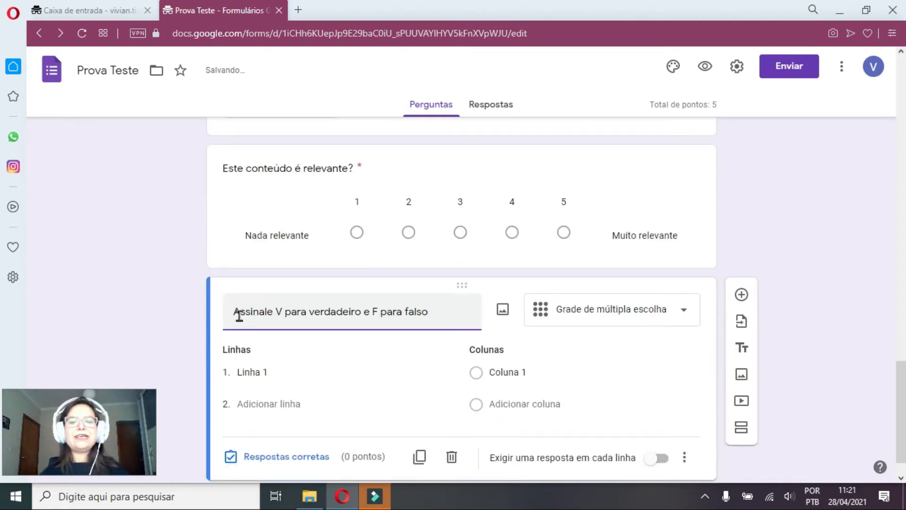
Name the two columns of the true/false grid "V" and "F"
click(254, 374)
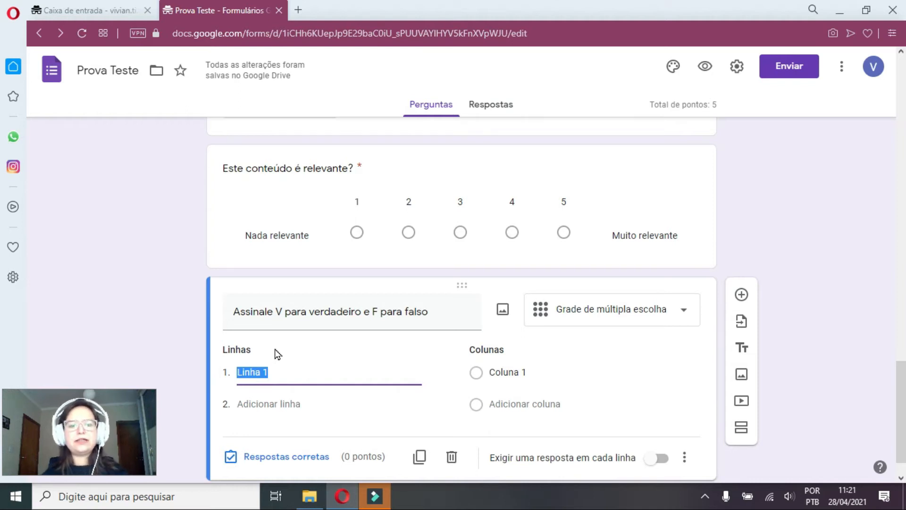
click(504, 372)
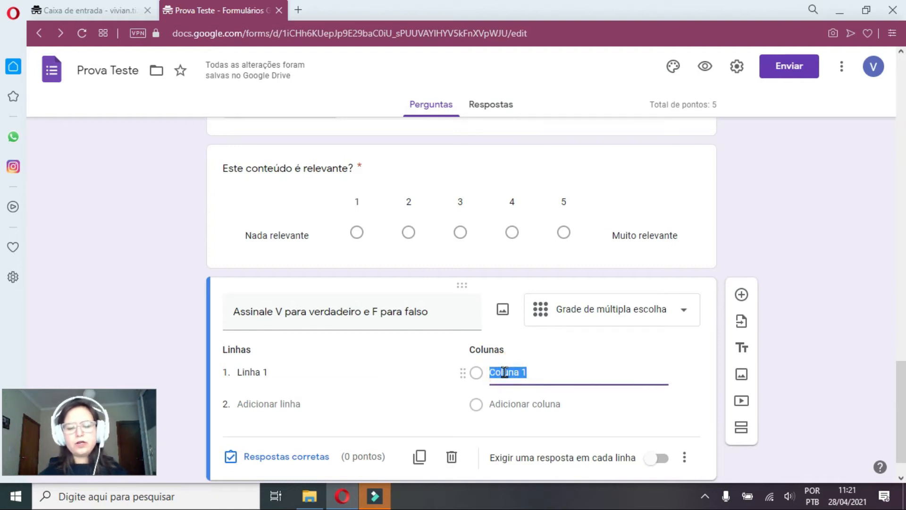
text(V)
click(527, 405)
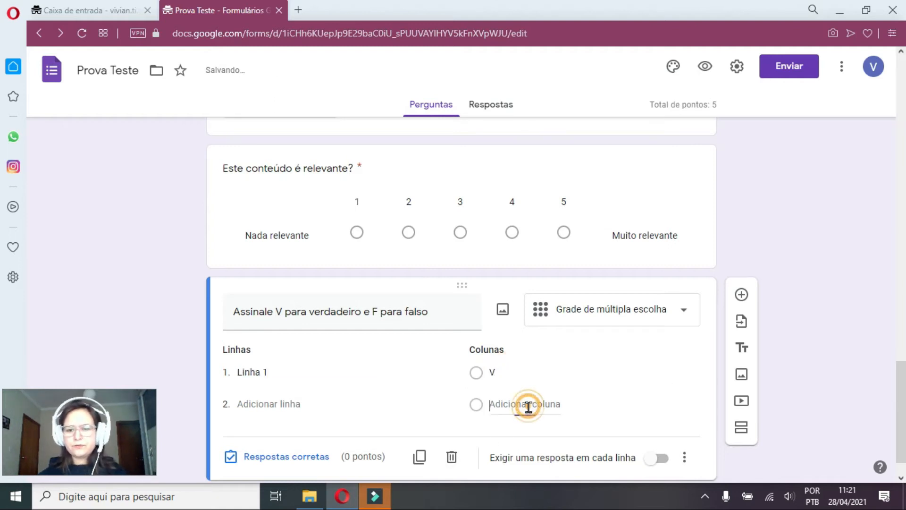
text(F)
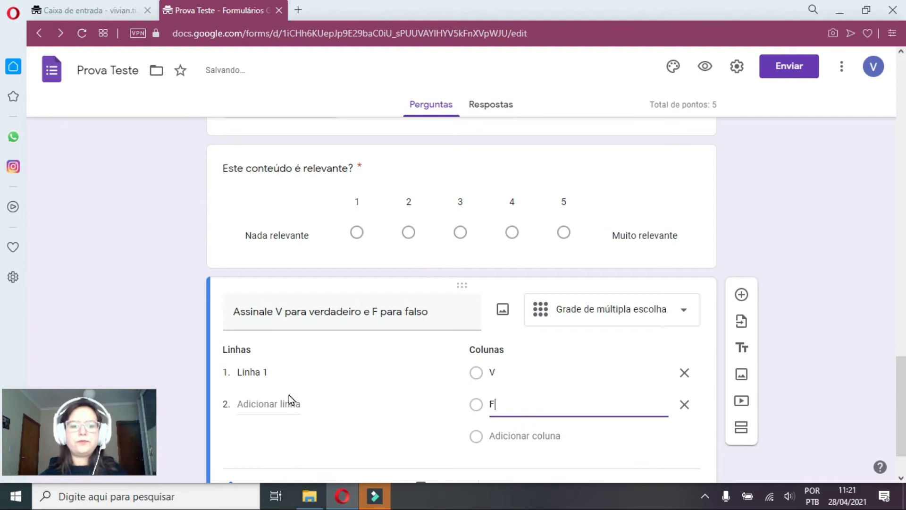
Fill the grid's three rows with statements about Google Meet, Google Slides and Google Planilhas, ending the third with "equivale ao Microsoft Excel."
click(293, 368)
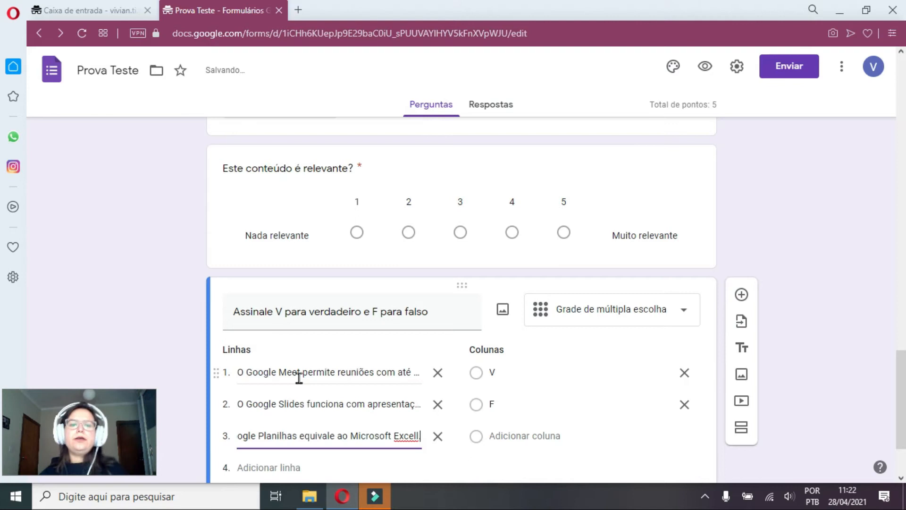
text(.)
scroll(298, 380, down, 1)
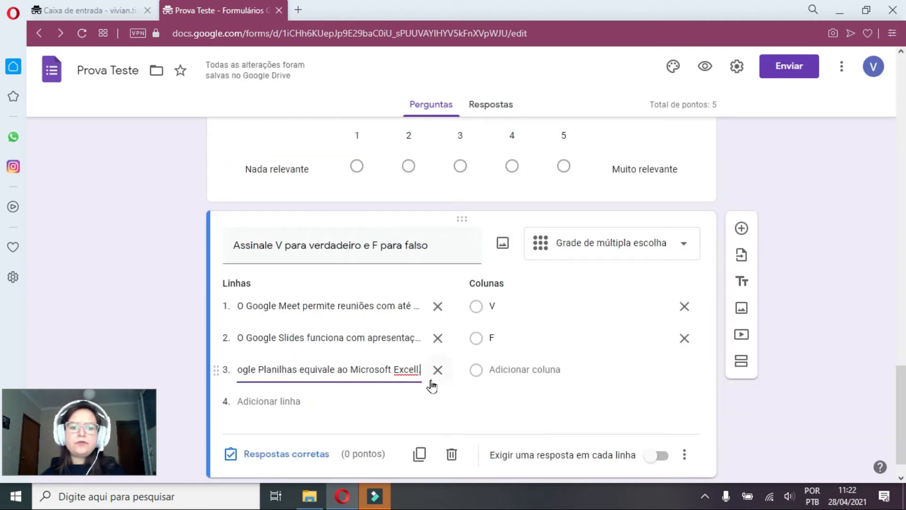
key(BackSpace)
key(BackSpace)
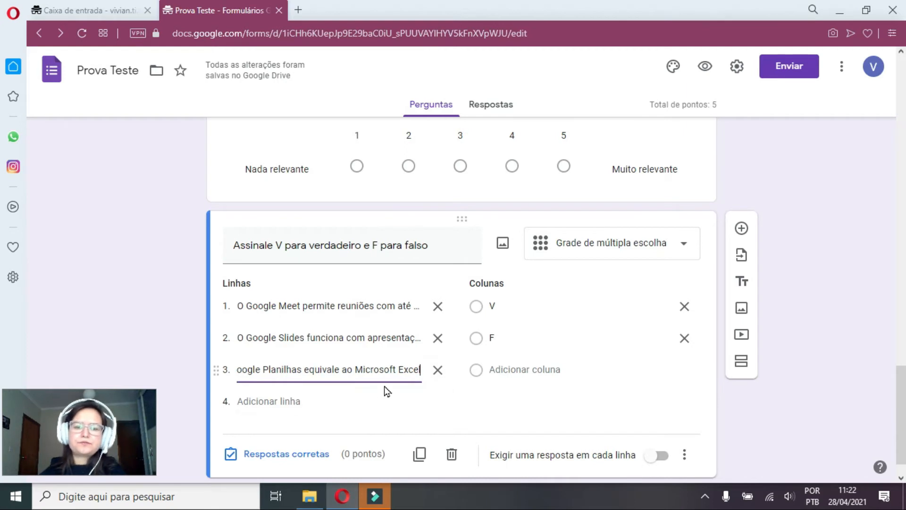
text(.)
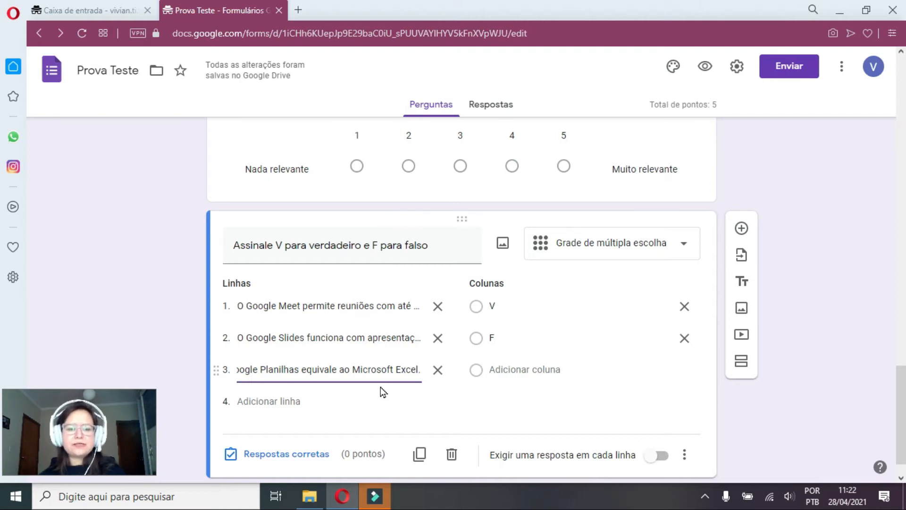
Add a checkbox grid question (Grade da caixa de seleção) titled "Observe a imagem e responda:" and insert the Google apps image in it
click(741, 228)
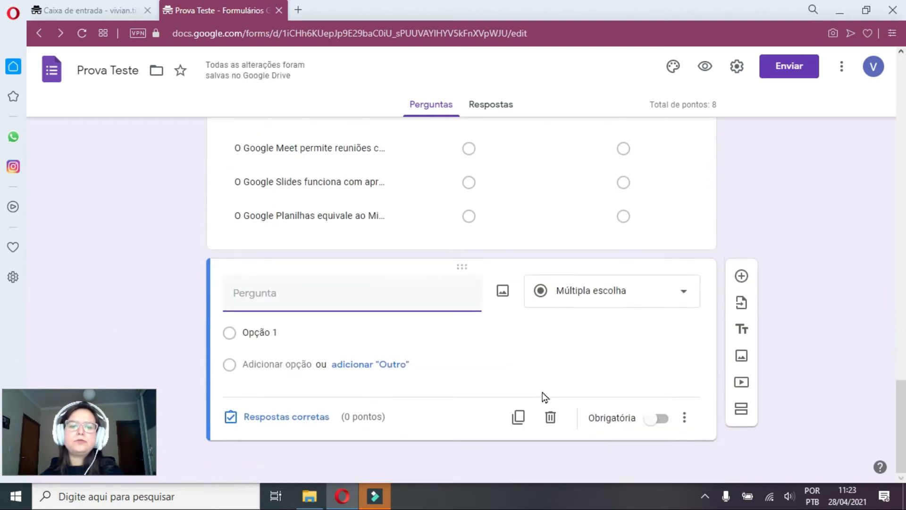
click(653, 289)
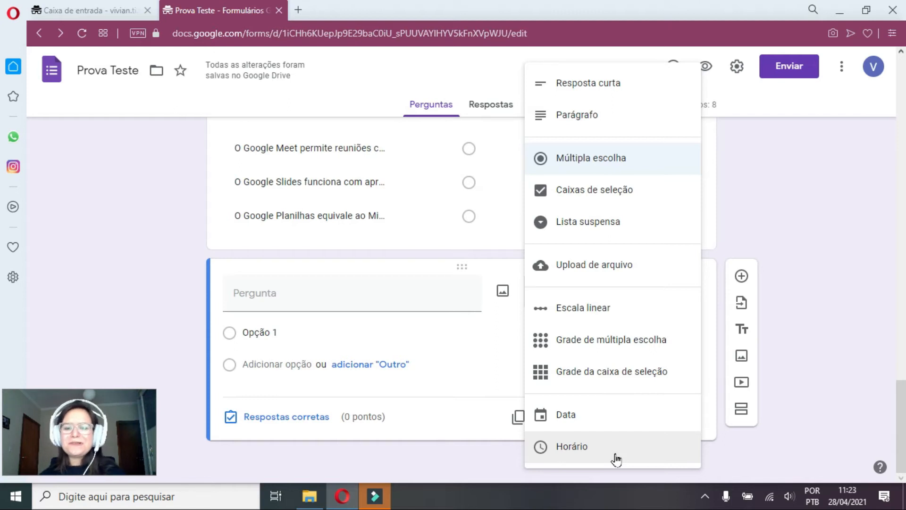
click(654, 377)
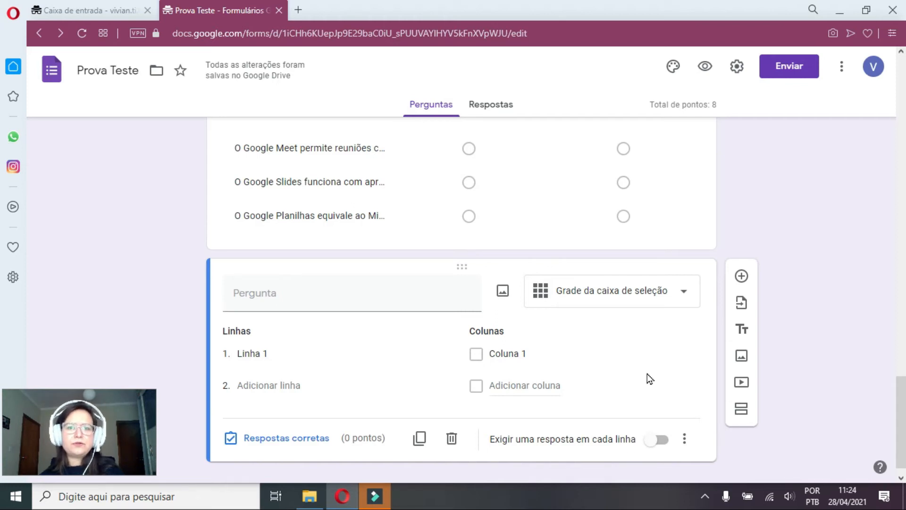
click(260, 295)
text(Observe a imagem e responda:)
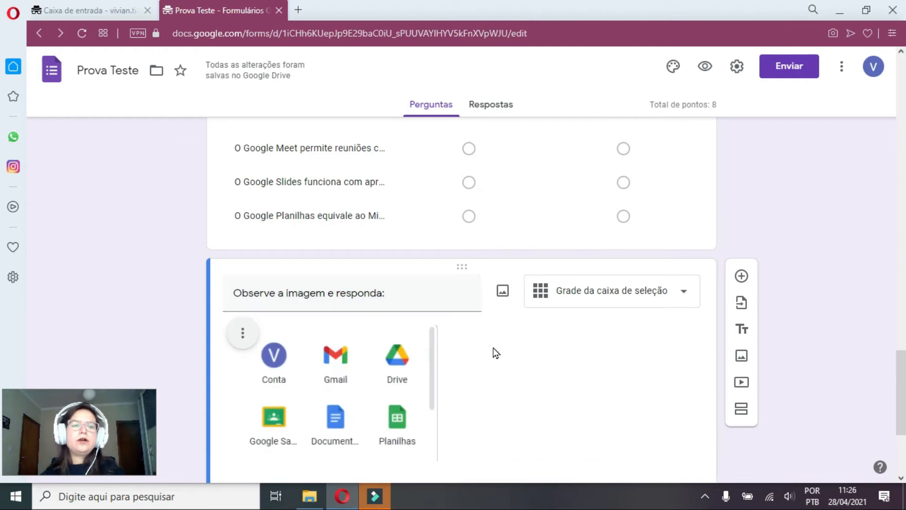
Extend the question title to "Observe a imagem e responda quais dos Apps podem ser usados em sala de aula, e para uso pessoal:"
scroll(493, 349, down, 3)
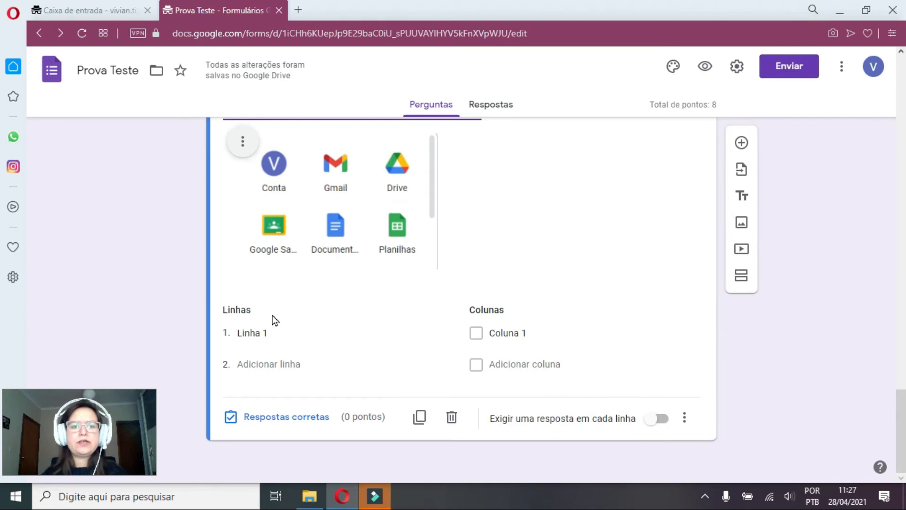
scroll(274, 320, up, 1)
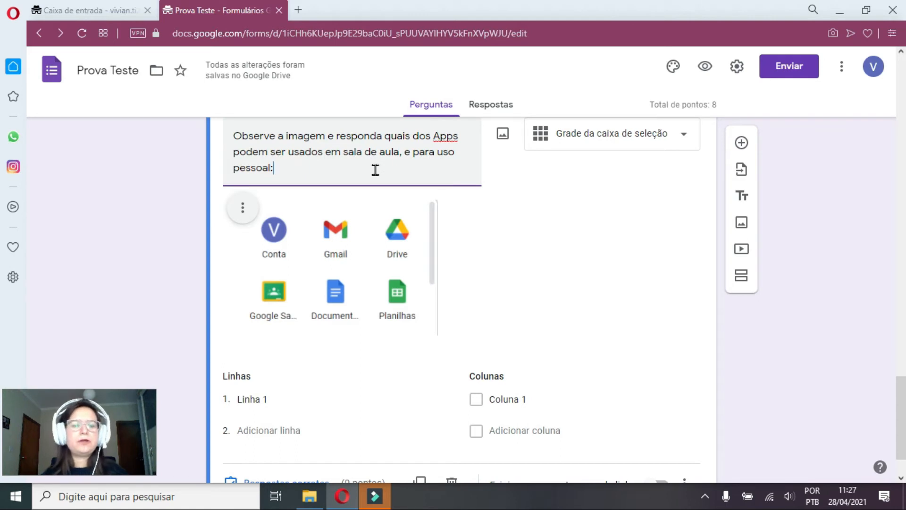
Name the grid's columns "Sala de aula" and "Uso pessoal" and its rows Gmail, Google Drive, Google Sala de Aula, Documentos and Planilhas
click(491, 399)
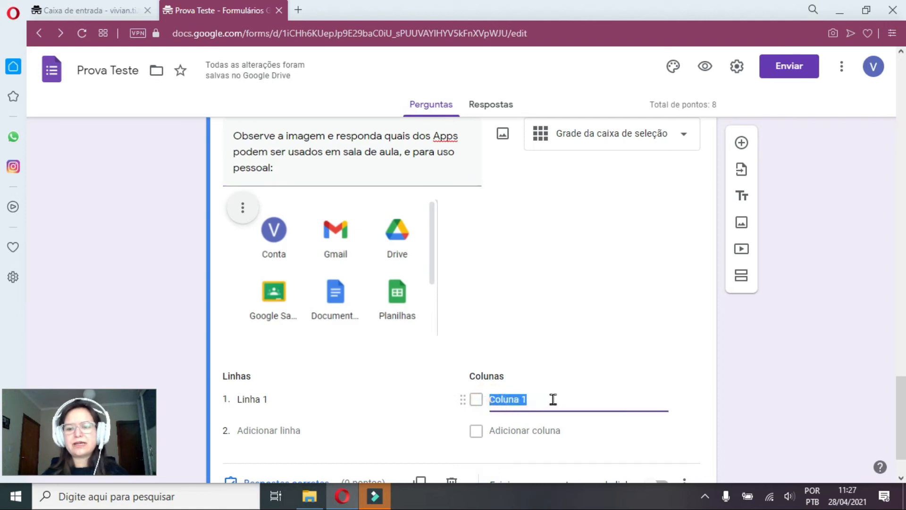
text(Sala de aula)
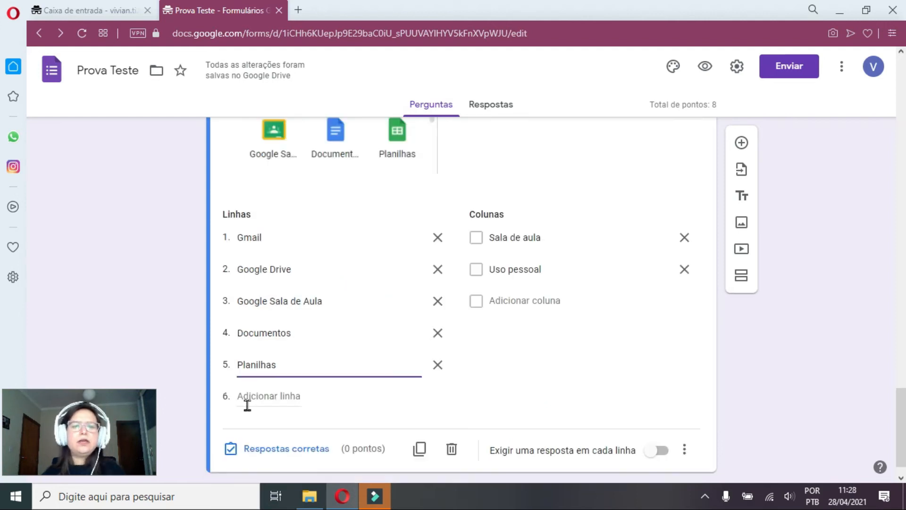
scroll(656, 417, up, 3)
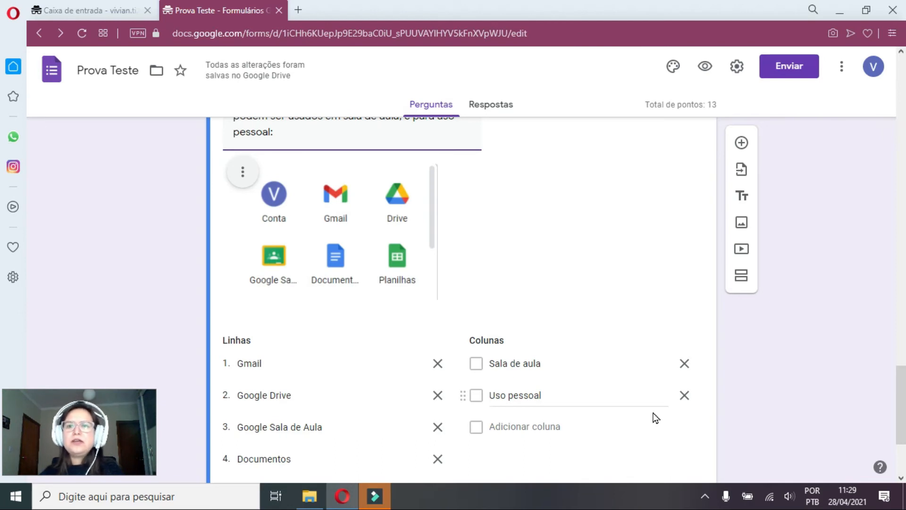
Preview the form and review its first questions through the checkbox grid and the true/false grid, including the full Google Meet statement
click(706, 67)
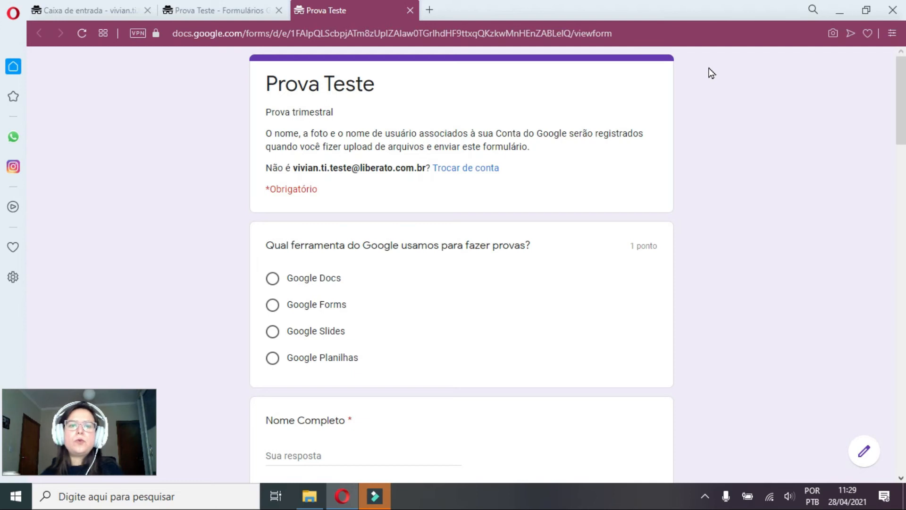
scroll(612, 133, down, 3)
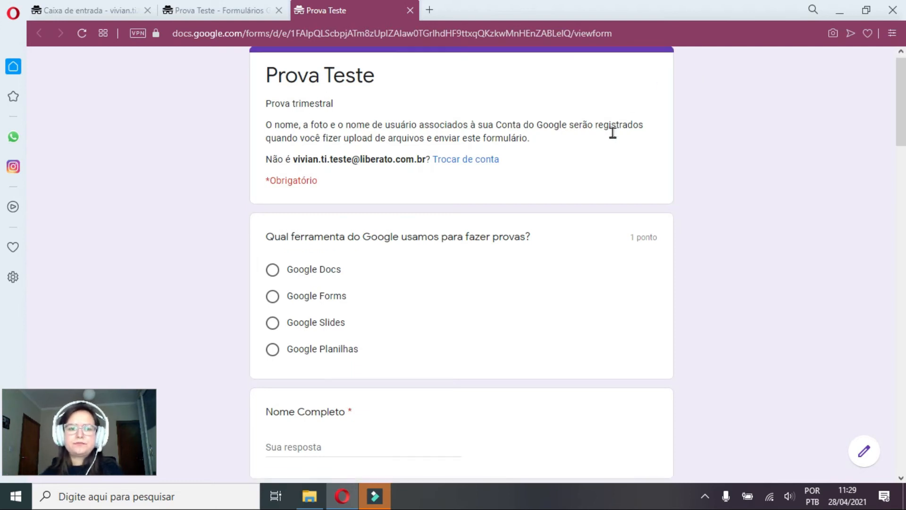
scroll(603, 142, down, 2)
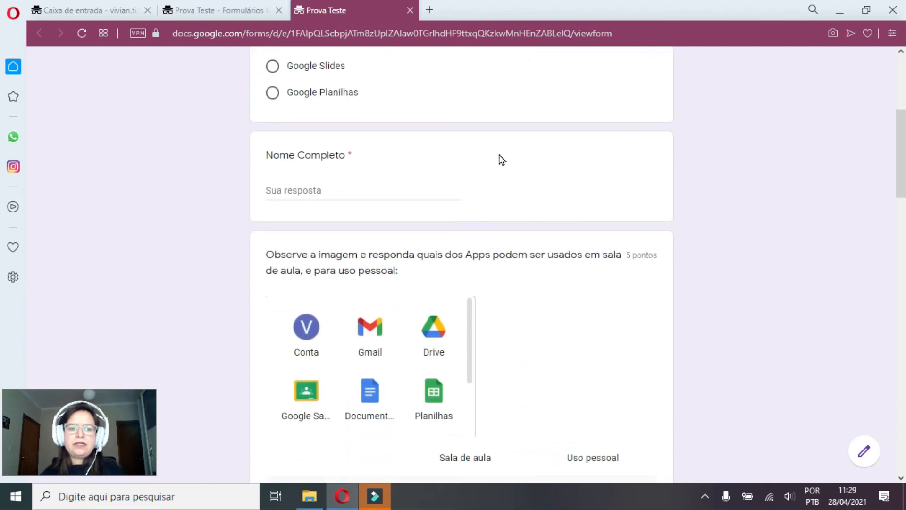
scroll(491, 297, down, 1)
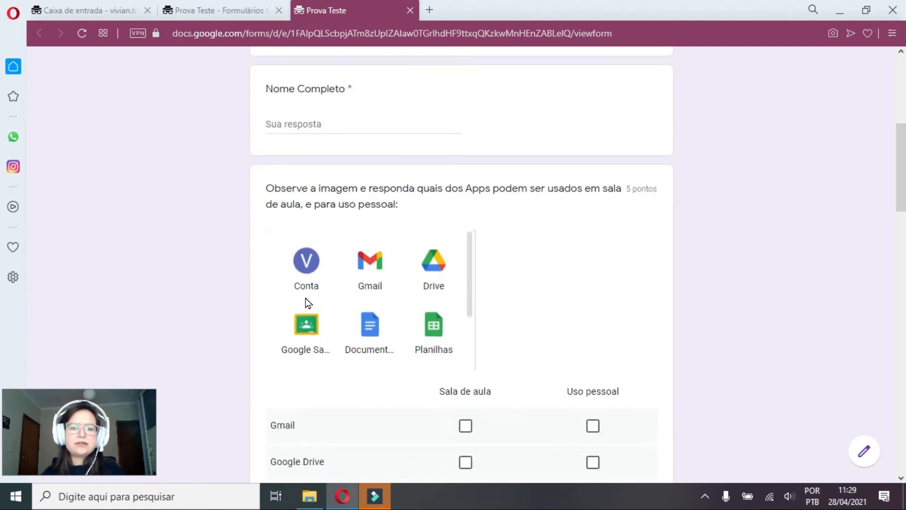
scroll(305, 298, down, 5)
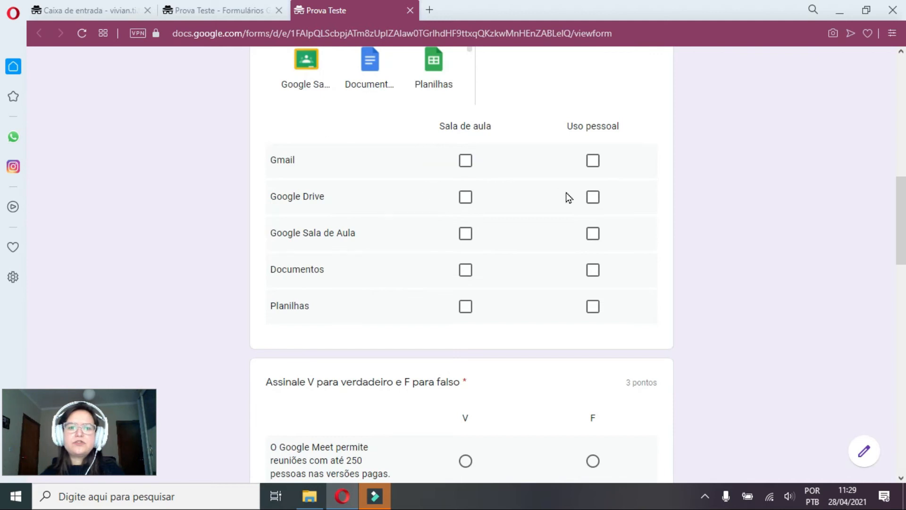
scroll(546, 278, down, 4)
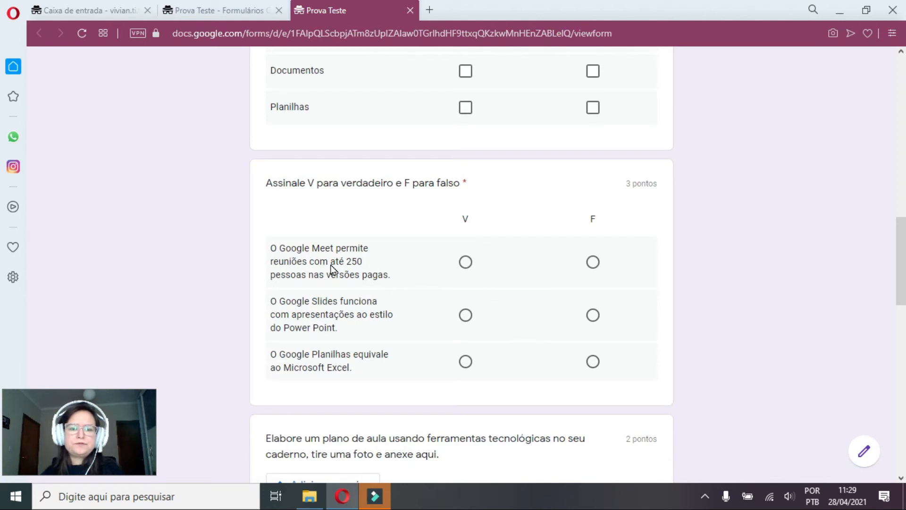
double_click(274, 248)
drag(286, 259, 395, 283)
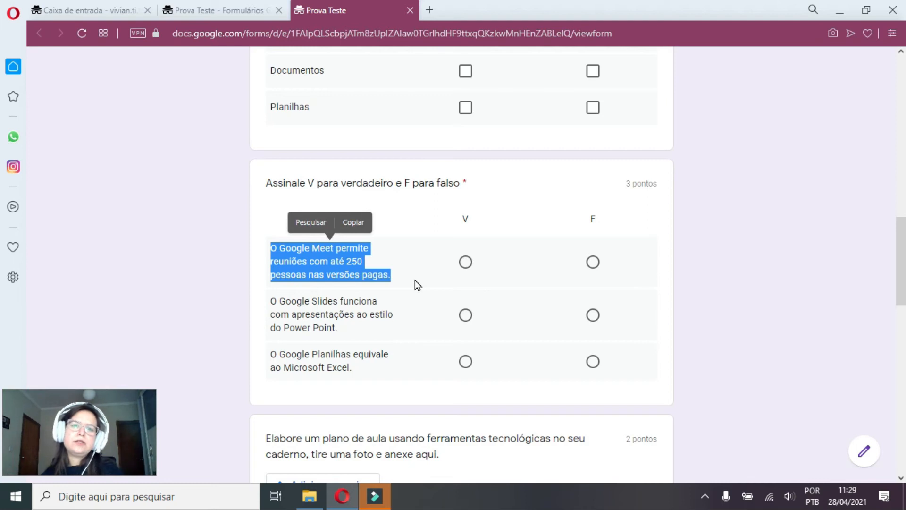
click(415, 280)
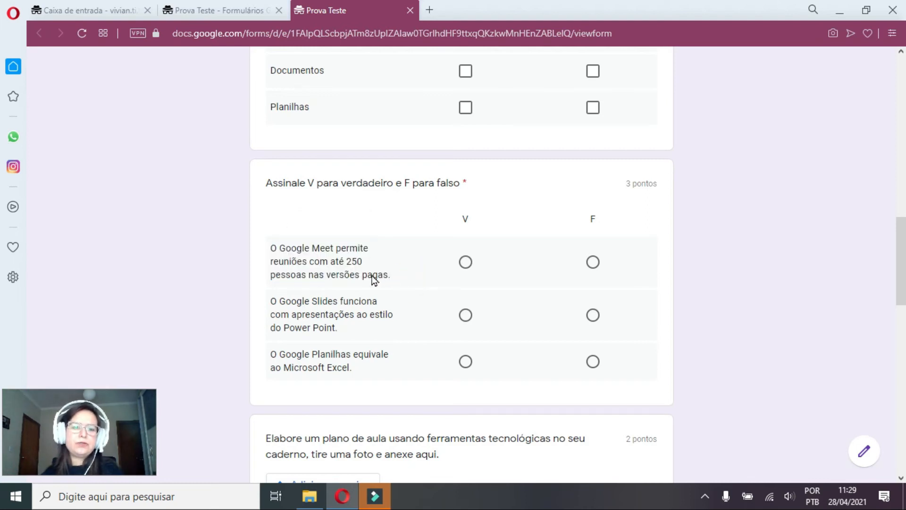
Review the remaining previewed questions: the file upload, the options of the class dropdown, the relevance scale and the image checkboxes
scroll(371, 284, down, 1)
scroll(372, 284, down, 3)
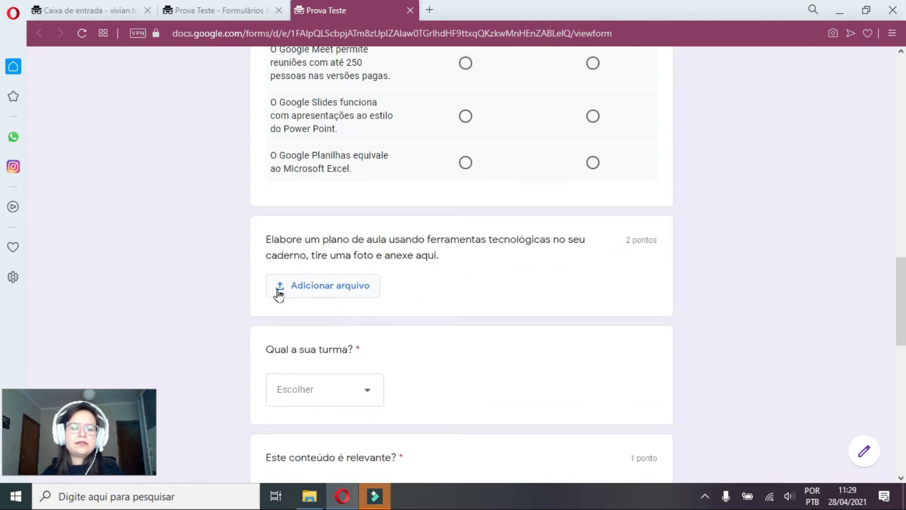
scroll(321, 303, down, 1)
click(321, 314)
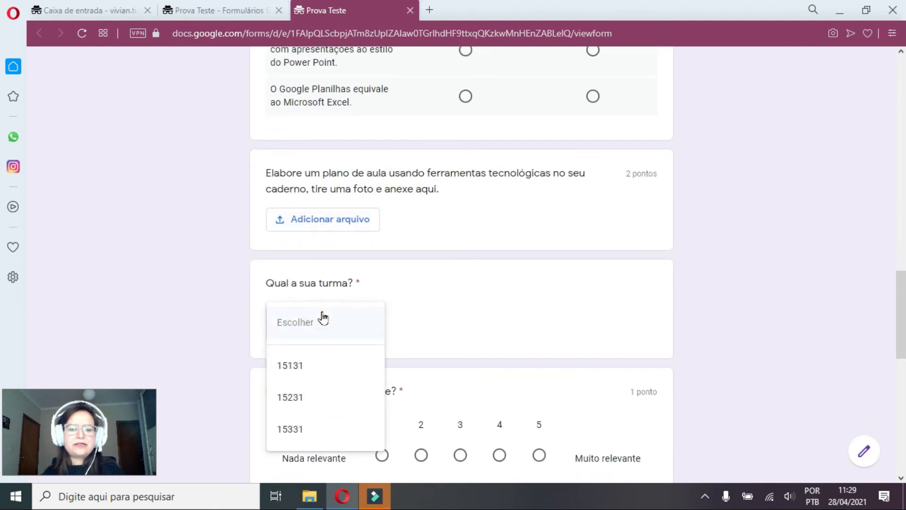
click(323, 317)
scroll(322, 317, down, 1)
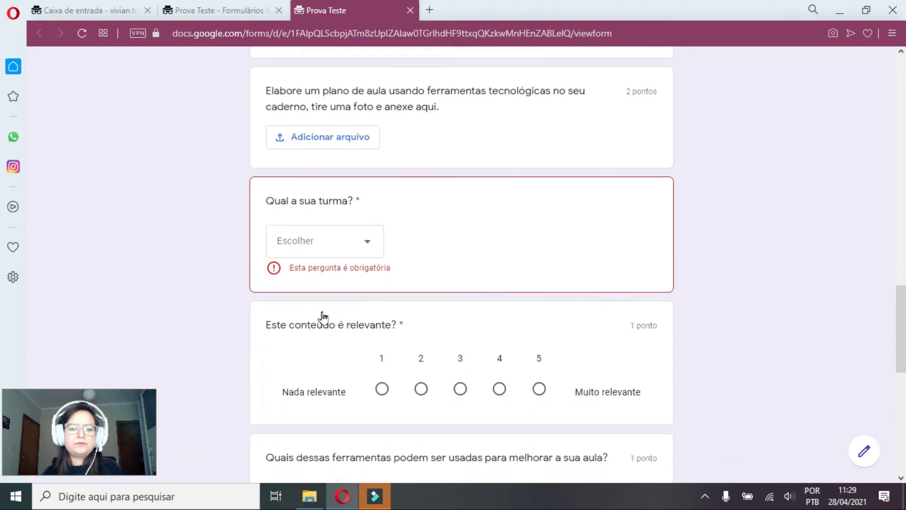
scroll(322, 317, down, 2)
click(298, 217)
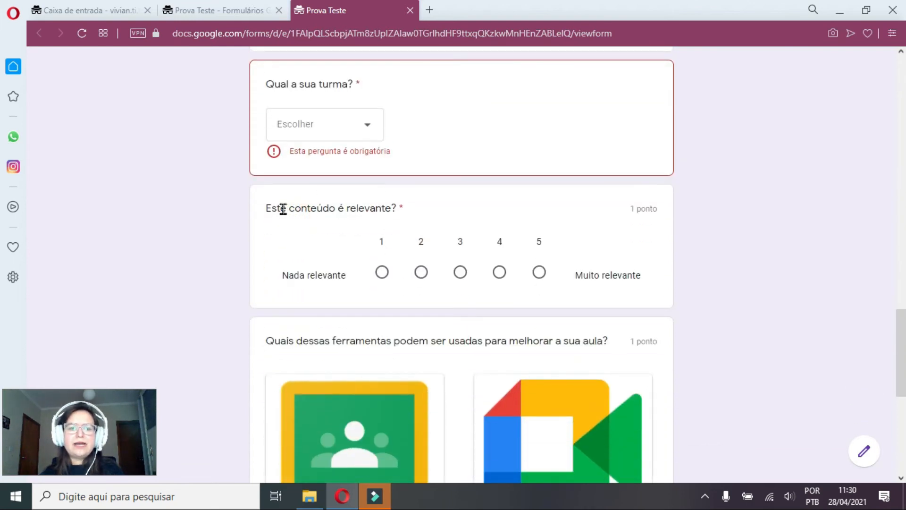
scroll(458, 290, down, 4)
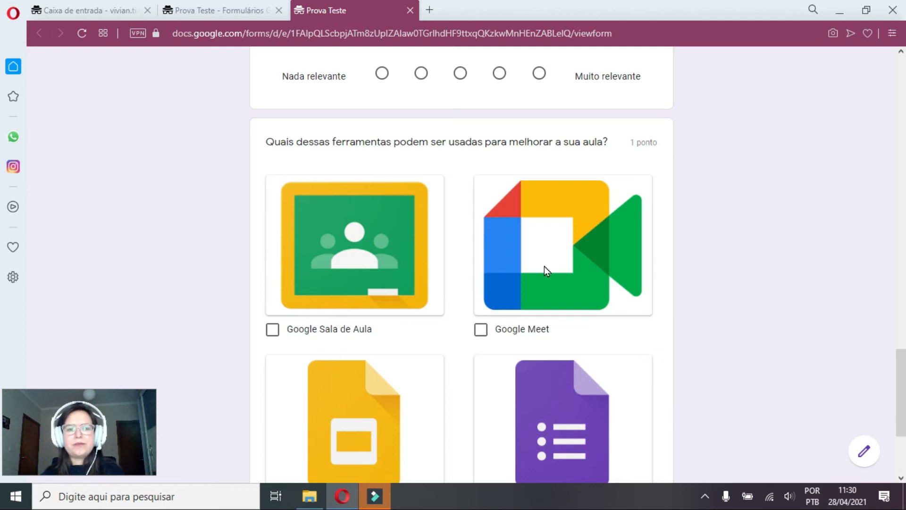
Review the image checkbox question through the end of the previewed form, then look back over the earlier questions up to the checkbox grid
scroll(545, 267, down, 3)
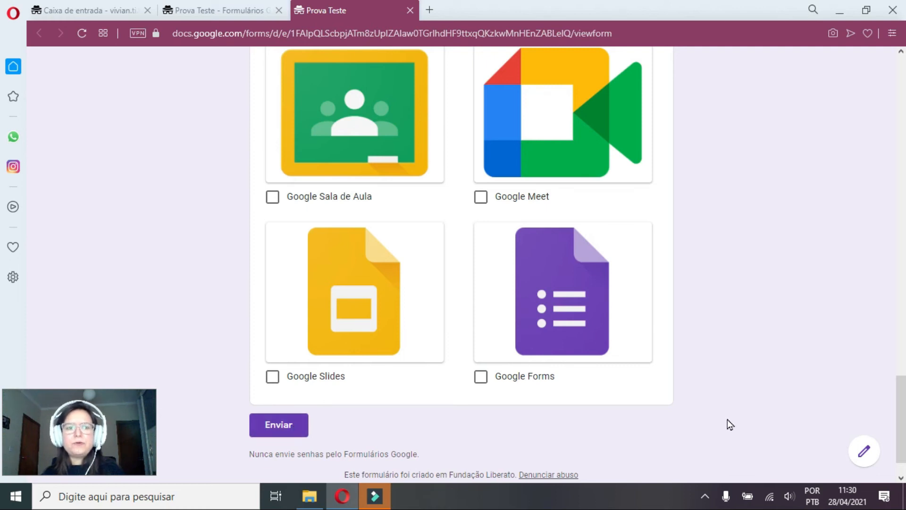
scroll(616, 366, up, 1)
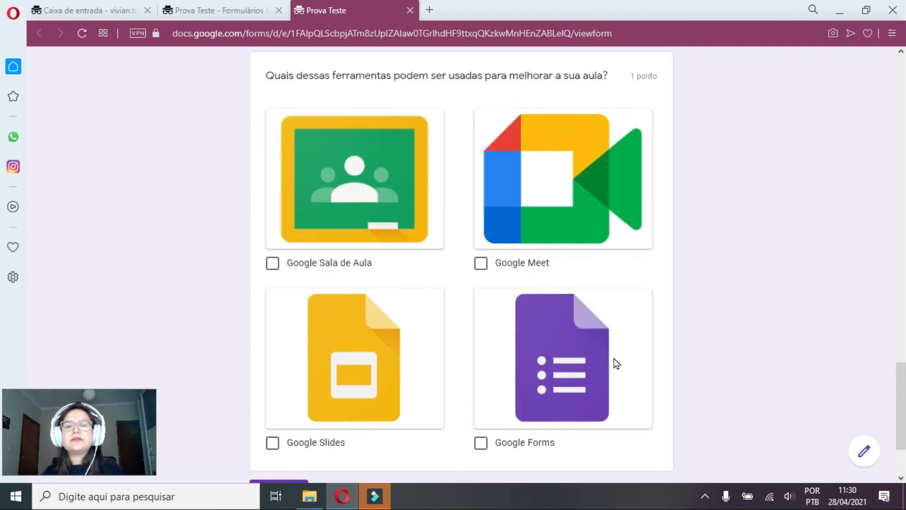
scroll(616, 364, up, 6)
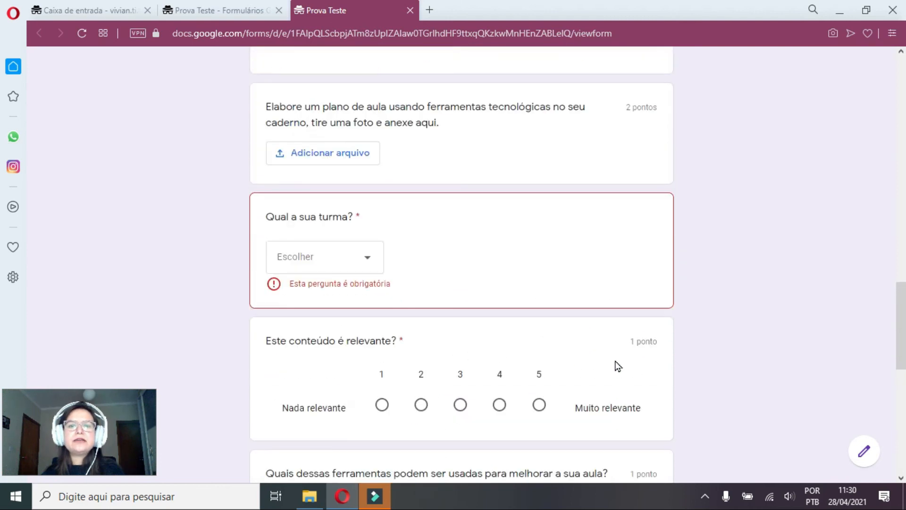
scroll(618, 366, up, 8)
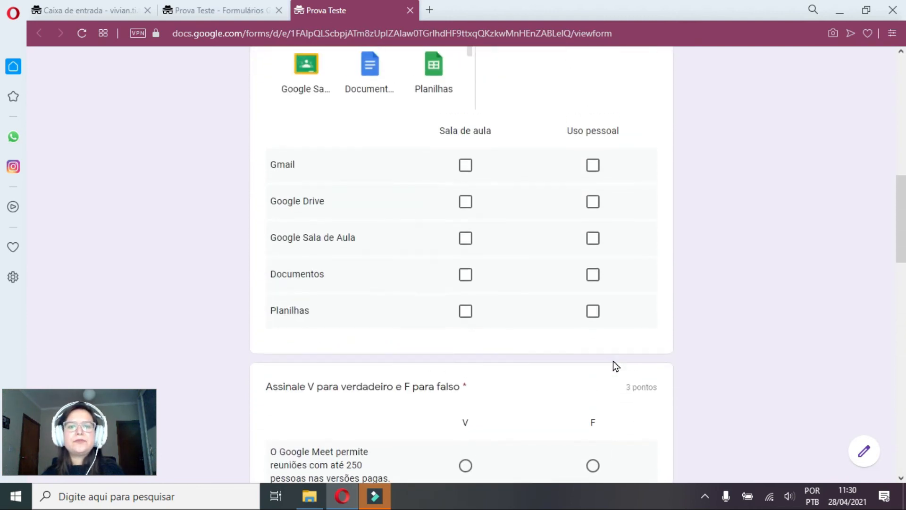
scroll(613, 360, up, 1)
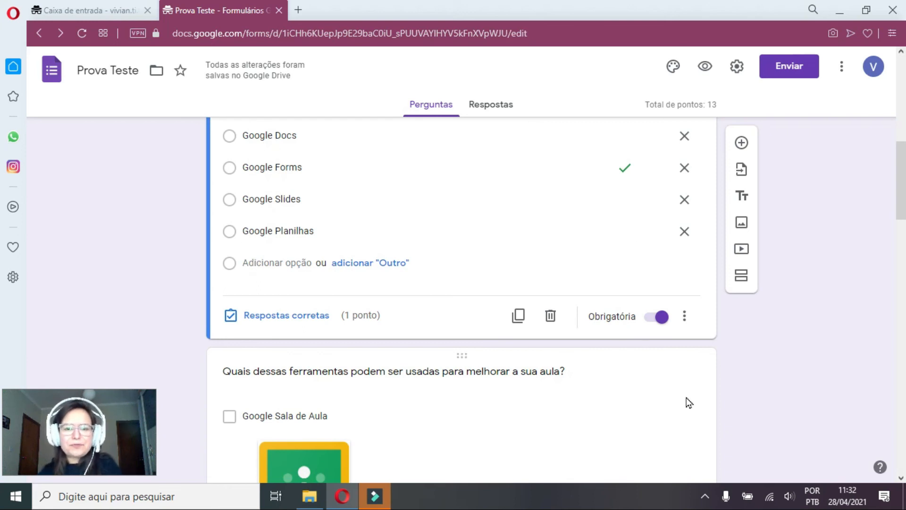
Open the form's sending options and look over the e-mail delivery settings, including the recipient, subject and message fields
scroll(825, 298, up, 10)
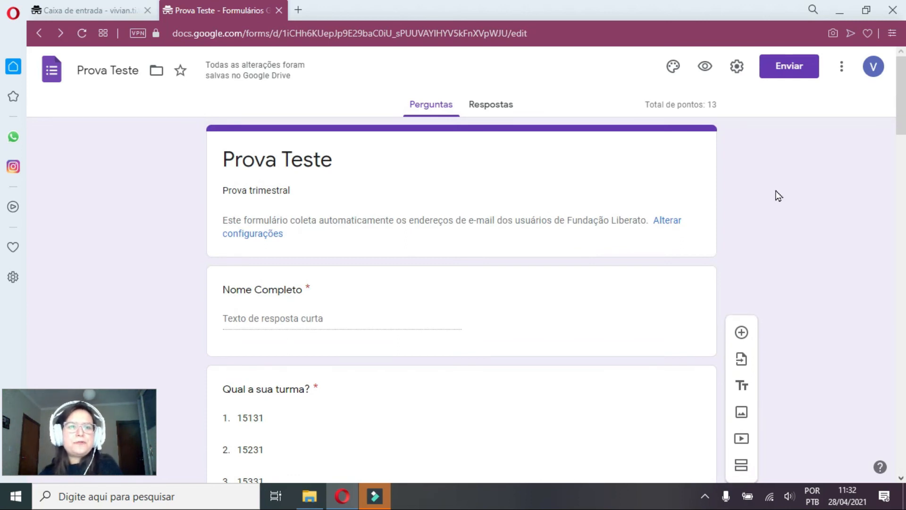
click(788, 67)
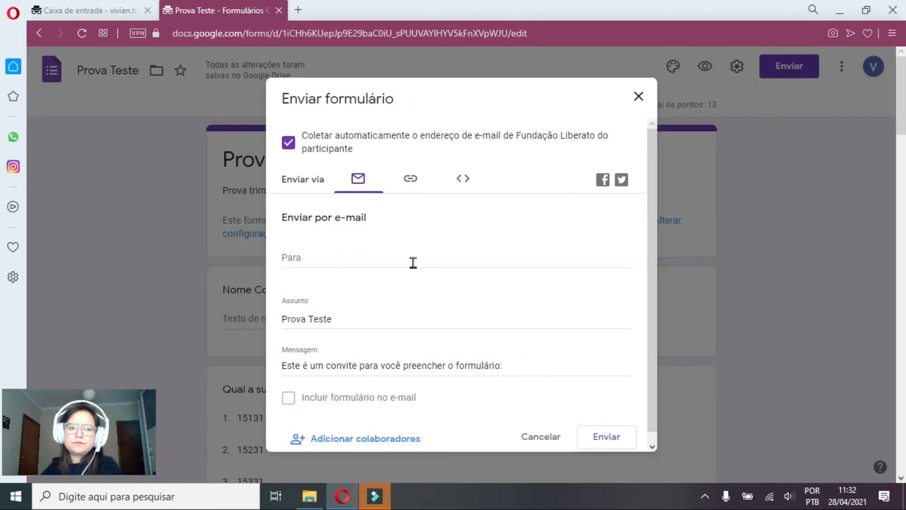
click(388, 253)
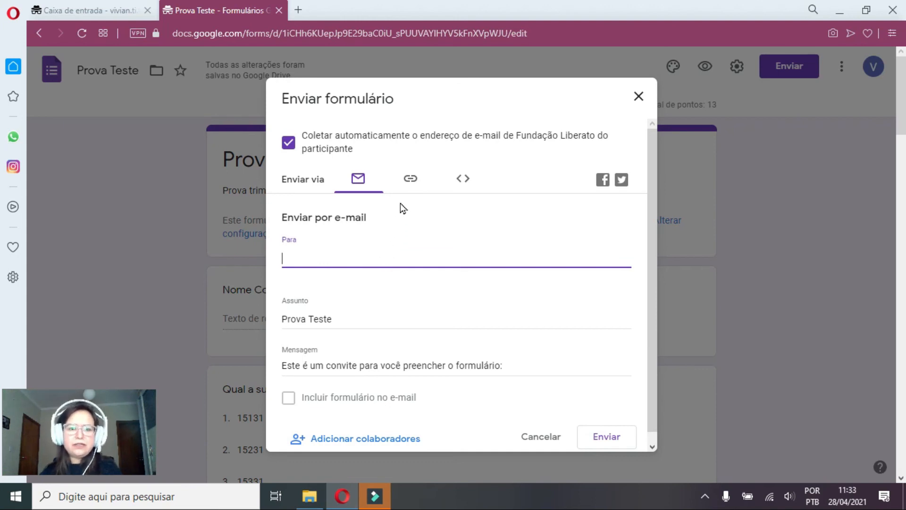
scroll(401, 206, down, 1)
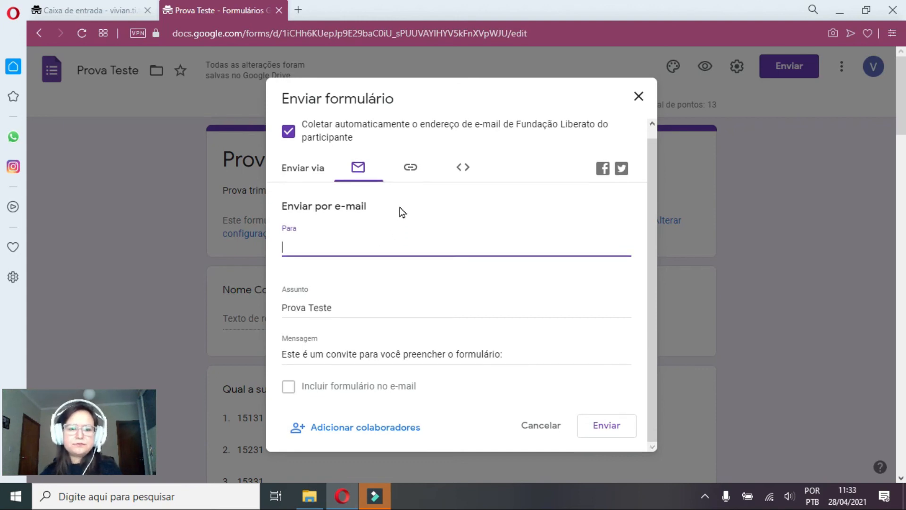
Switch the sending method to a shareable link and select the form's full URL
click(413, 170)
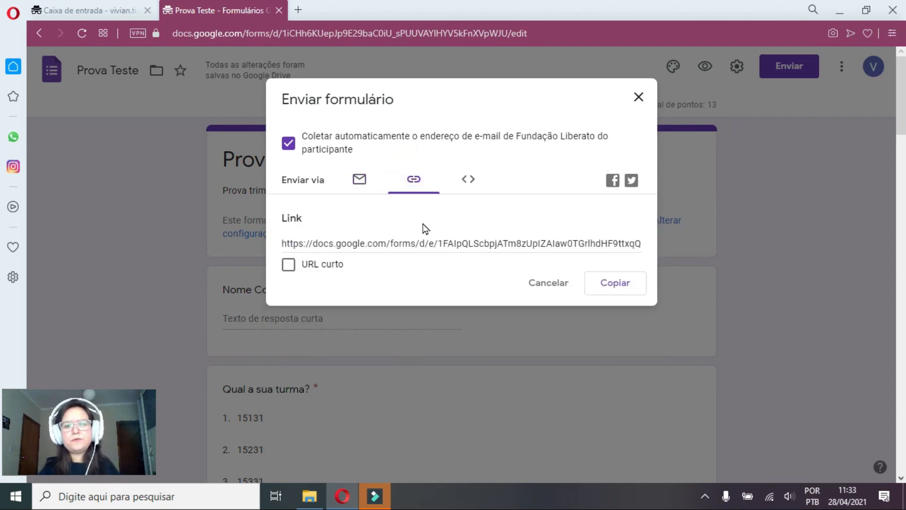
click(426, 238)
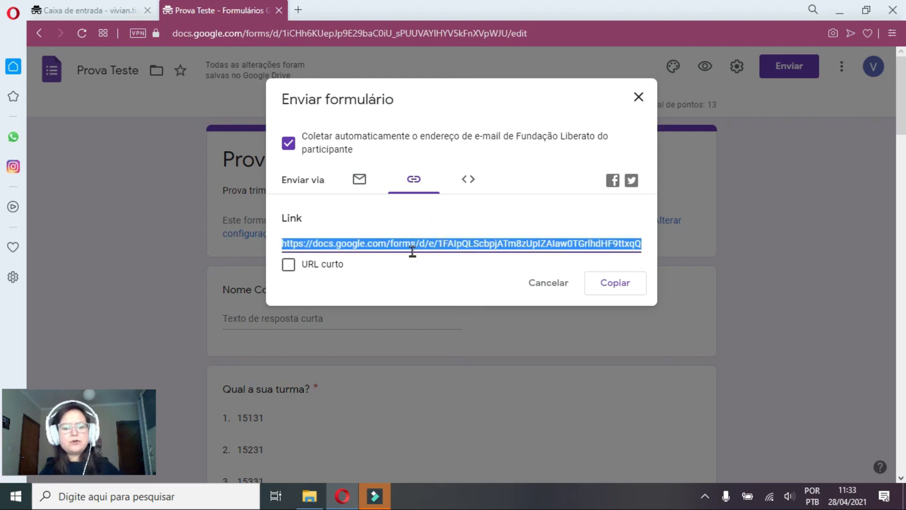